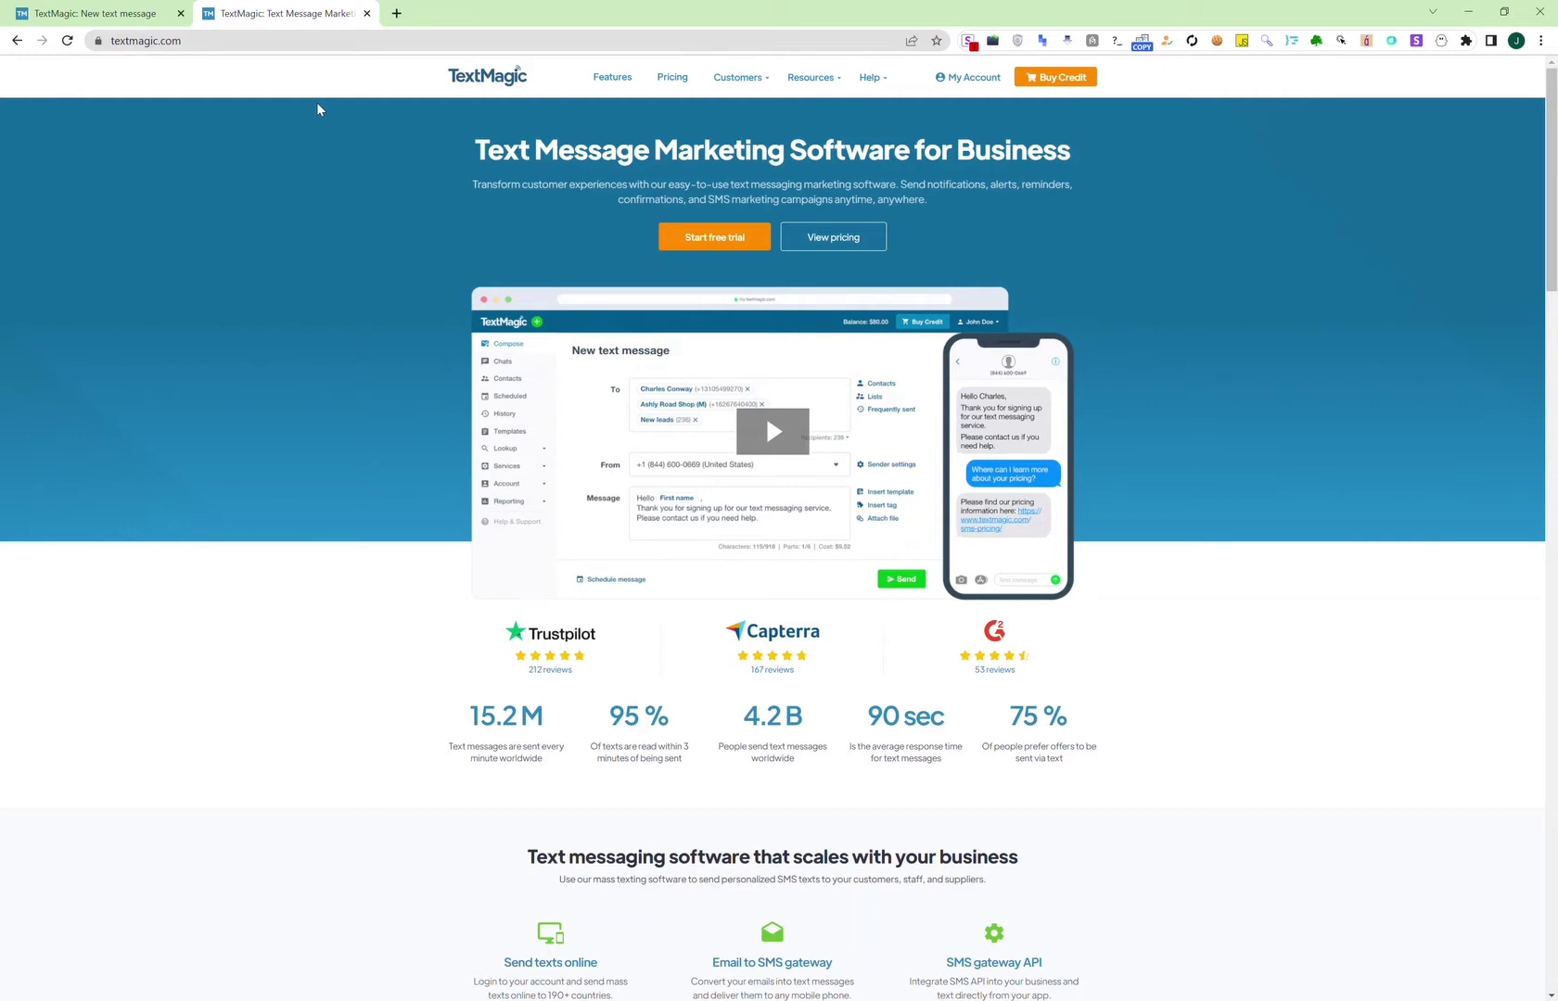
# Step: Scroll down the empty New text message compose page
pyautogui.scroll(-1, 316, 110)
# Step: Return to the compose form and browse the From sender list of shared reply numbers by country
pyautogui.click(127, 12)
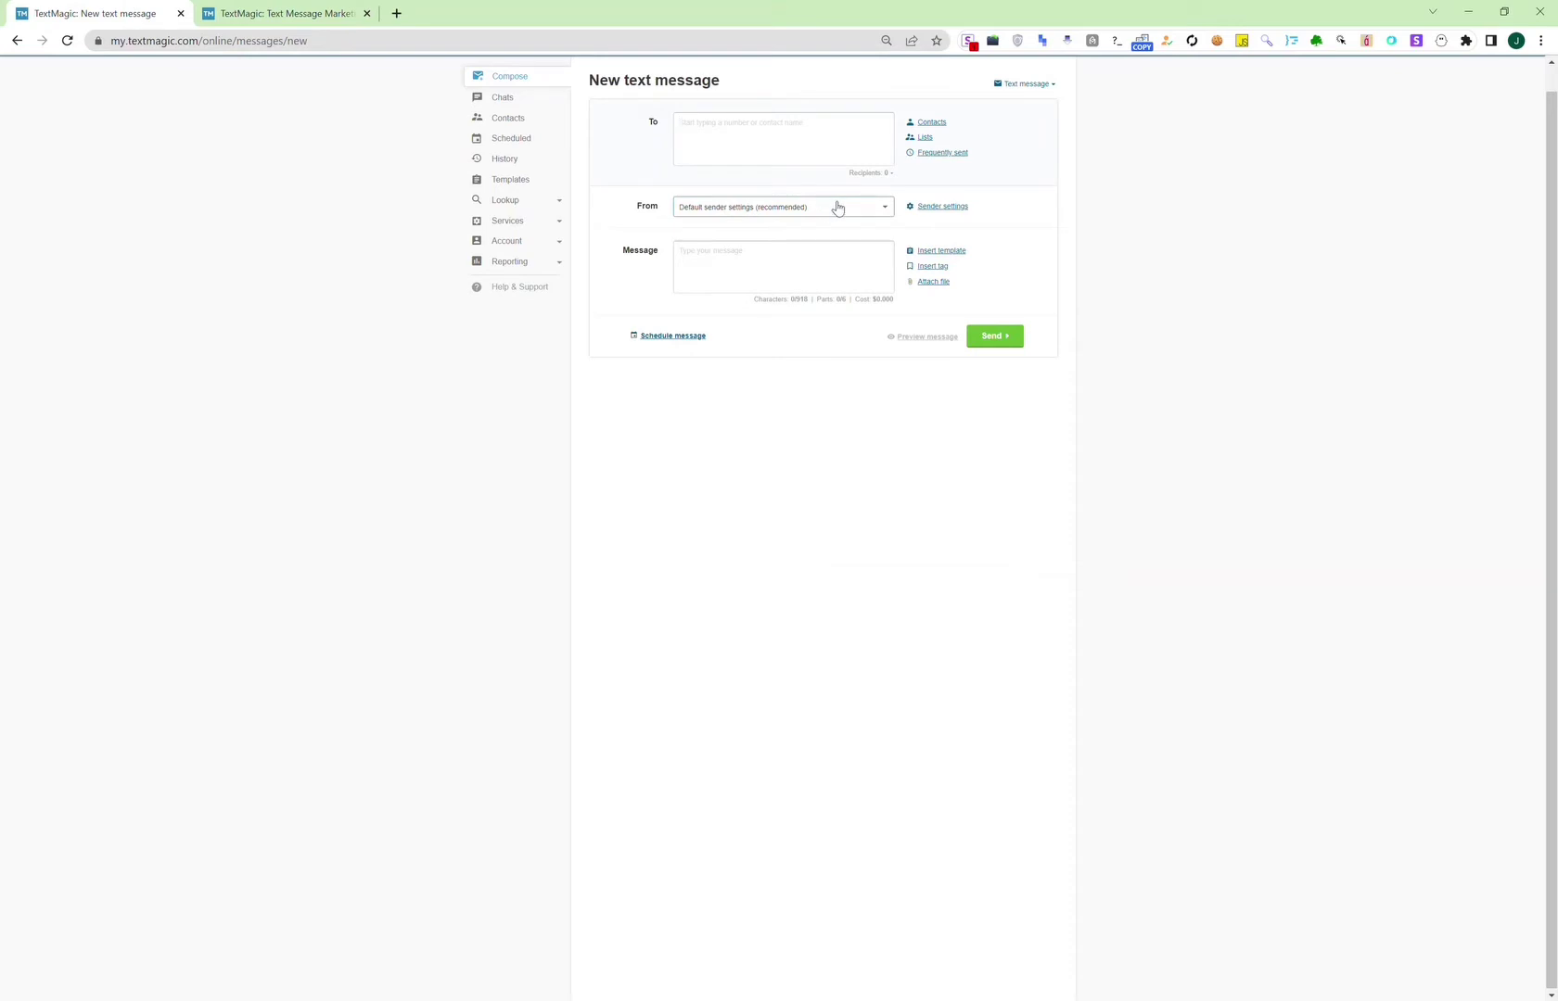
pyautogui.keyDown('ctrl'); pyautogui.scroll(8, 837, 208); pyautogui.keyUp('ctrl')
pyautogui.scroll(2, 723, 588)
pyautogui.click(766, 747)
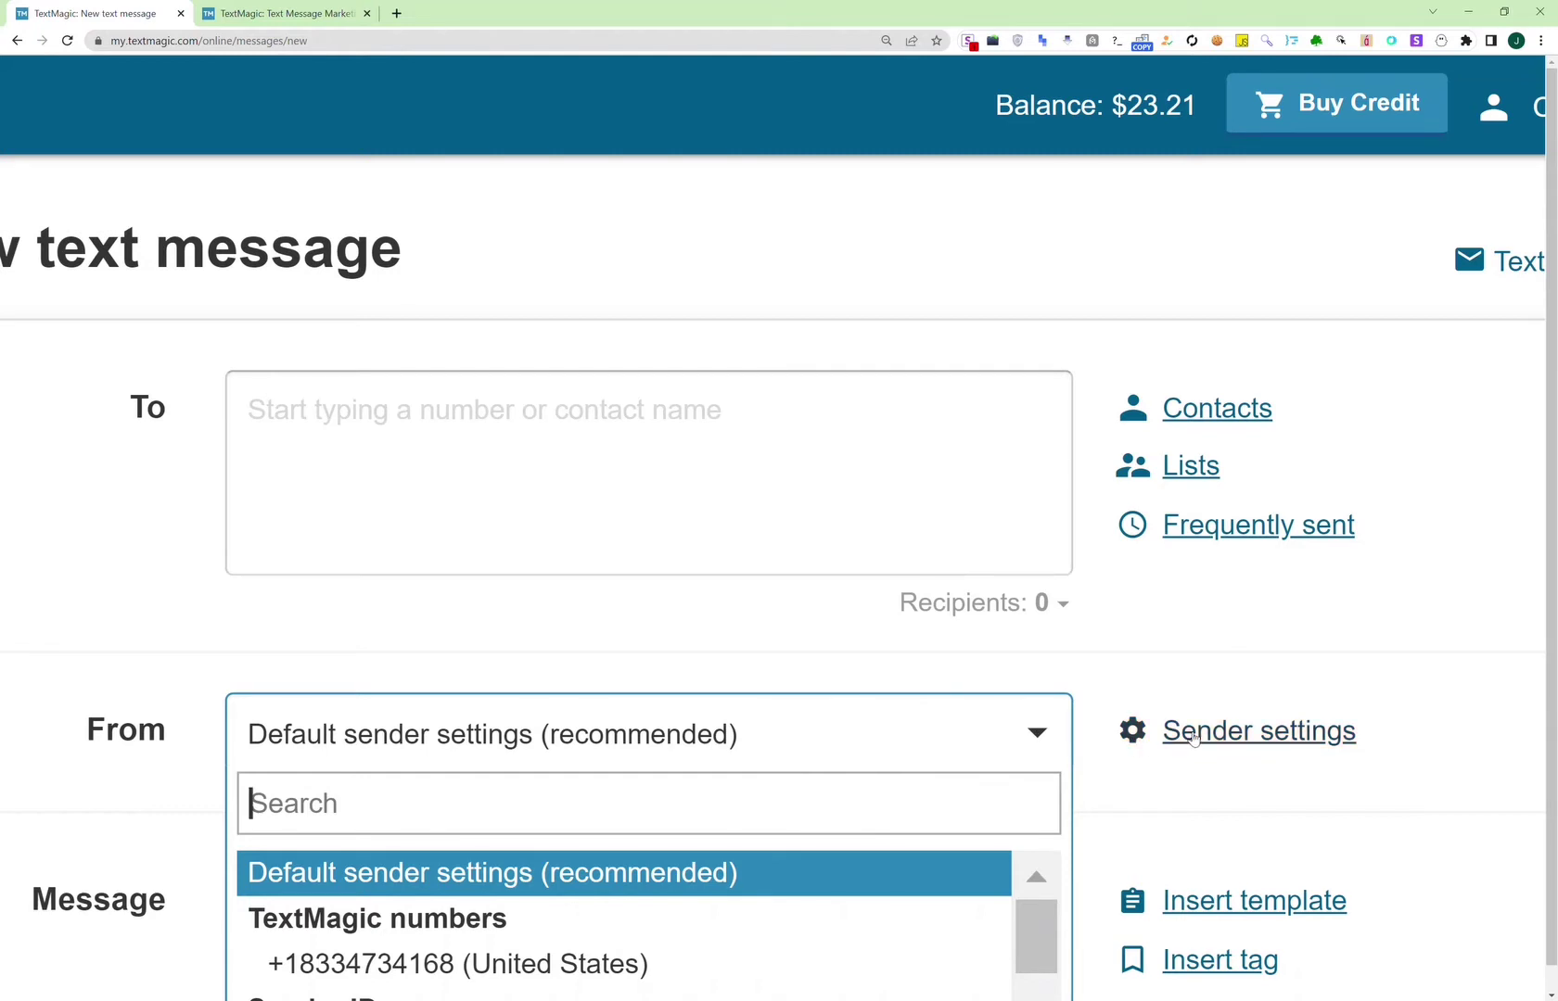
pyautogui.scroll(-2, 1189, 709)
pyautogui.scroll(-2, 767, 833)
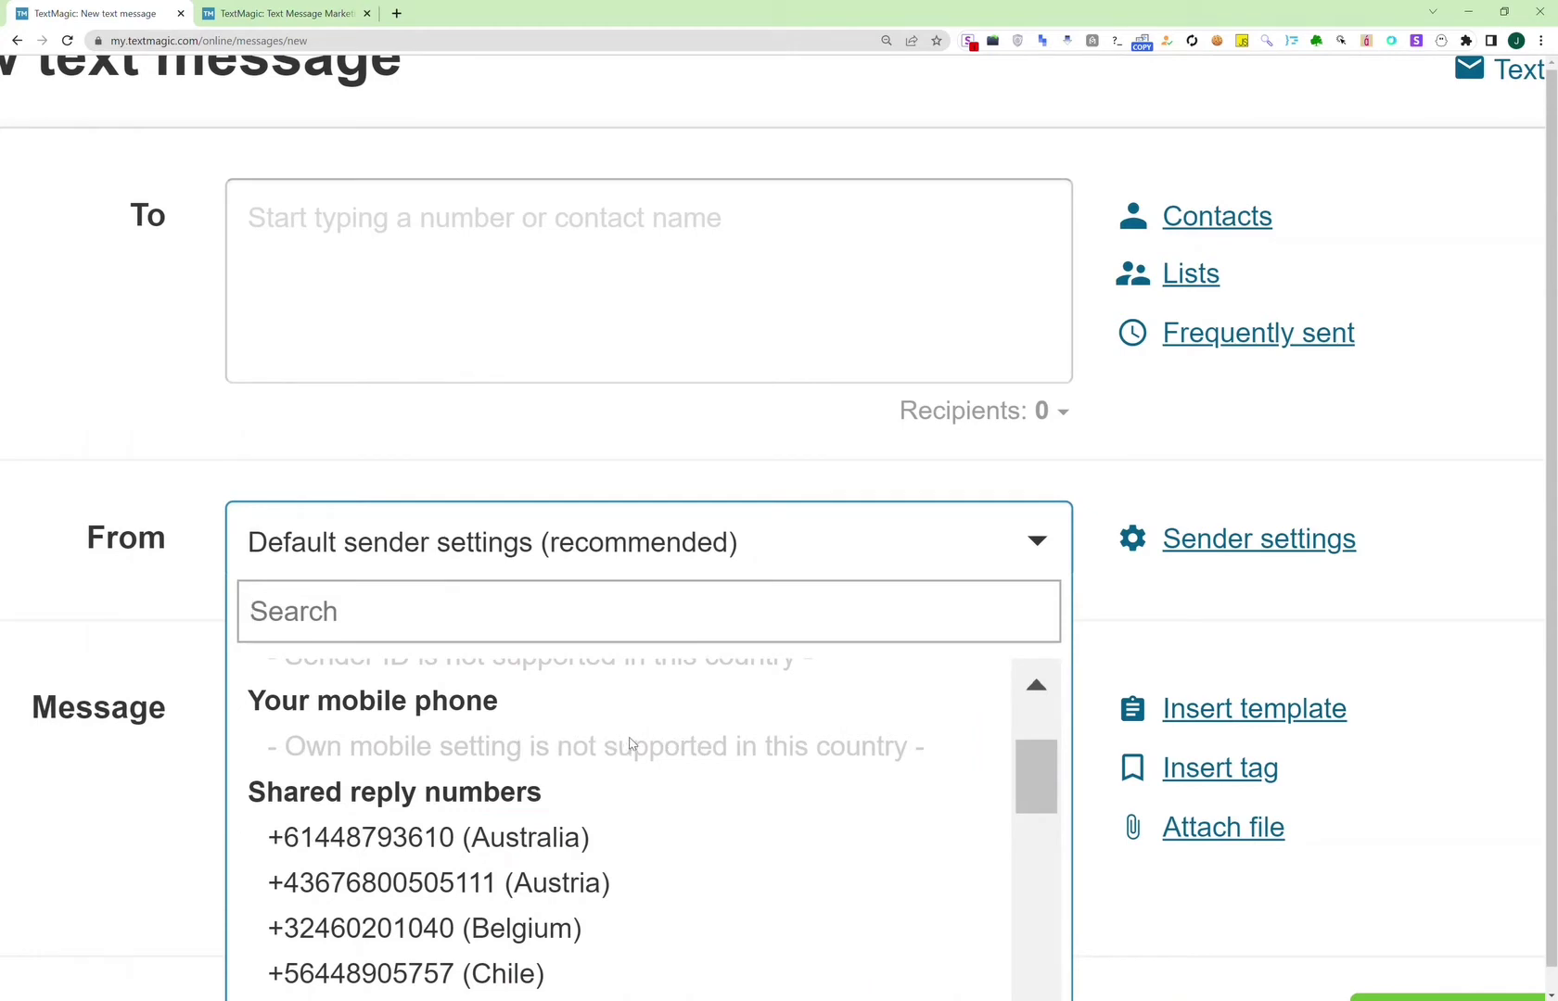
pyautogui.scroll(1, 630, 740)
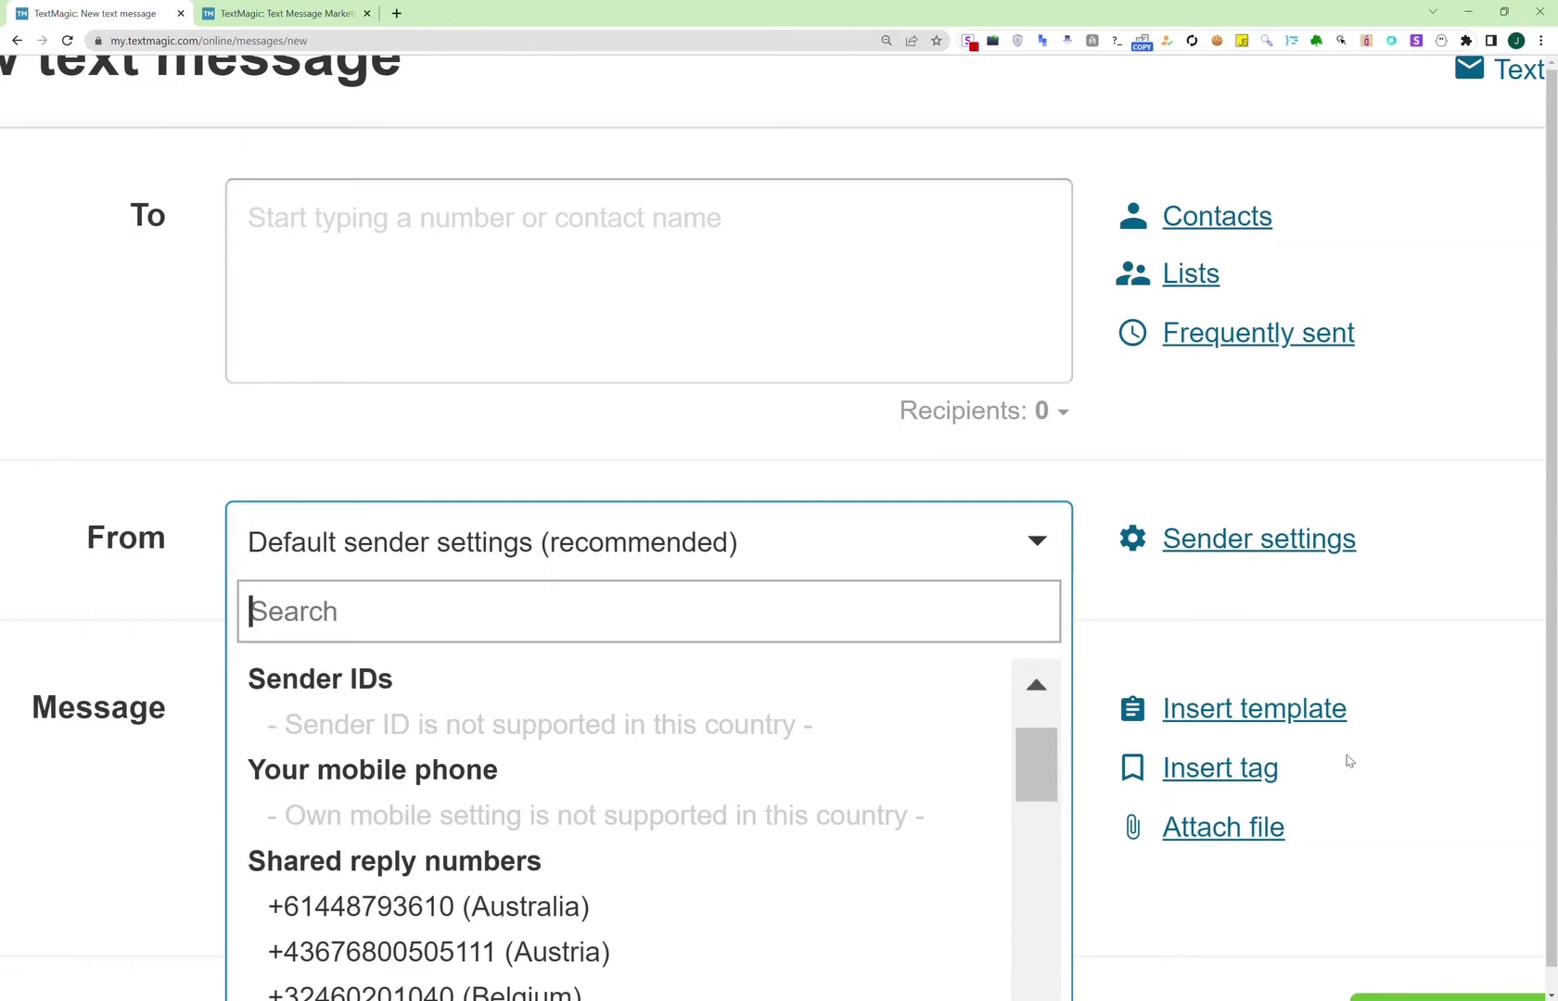
# Step: Zoom the page out three steps so the whole compose form fits
pyautogui.hotkey('ctrl', '-')
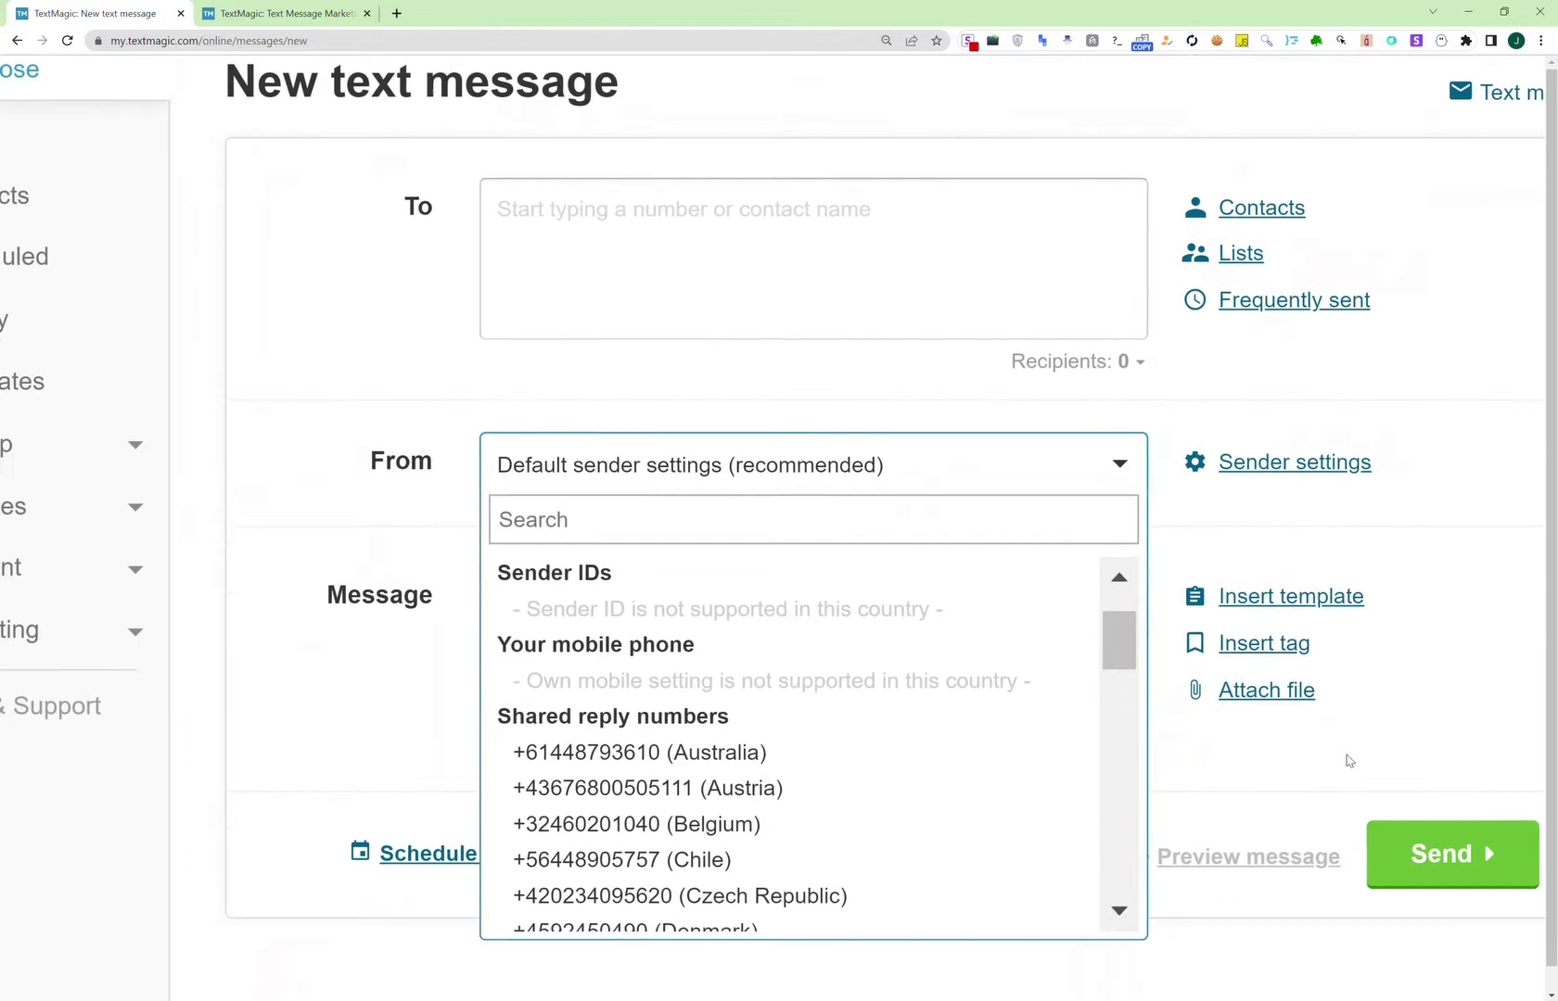
pyautogui.hotkey('ctrl', '-')
pyautogui.scroll(-5, 1348, 761)
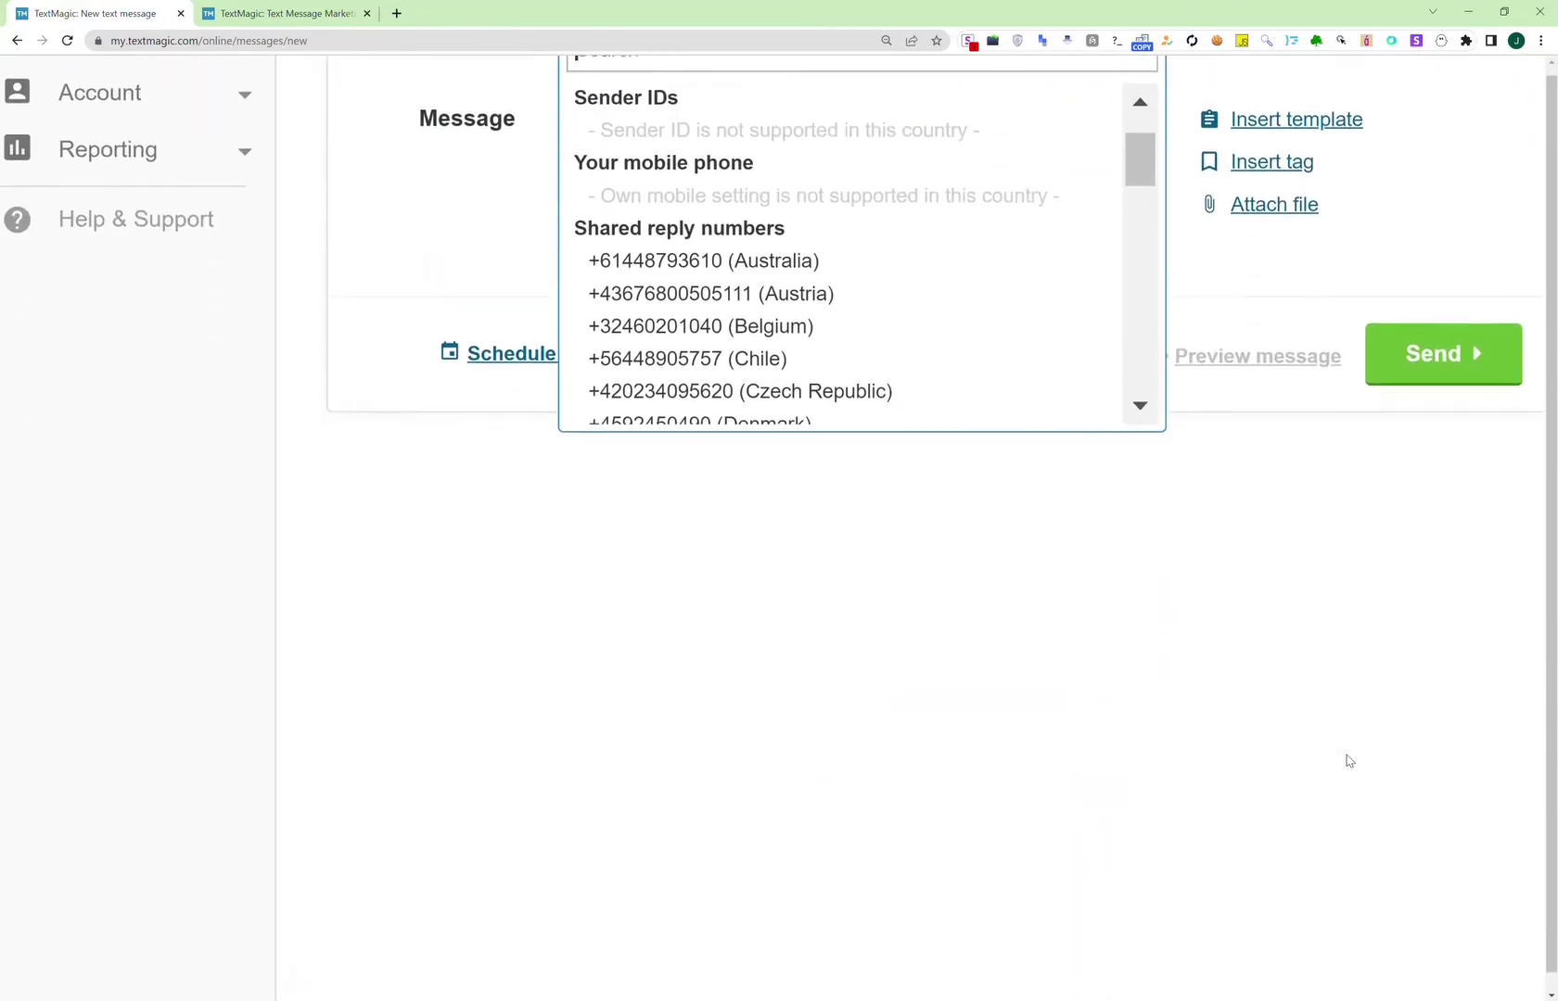
pyautogui.hotkey('ctrl', '-')
pyautogui.hotkey('ctrl', '-')
pyautogui.hotkey('ctrl', '-')
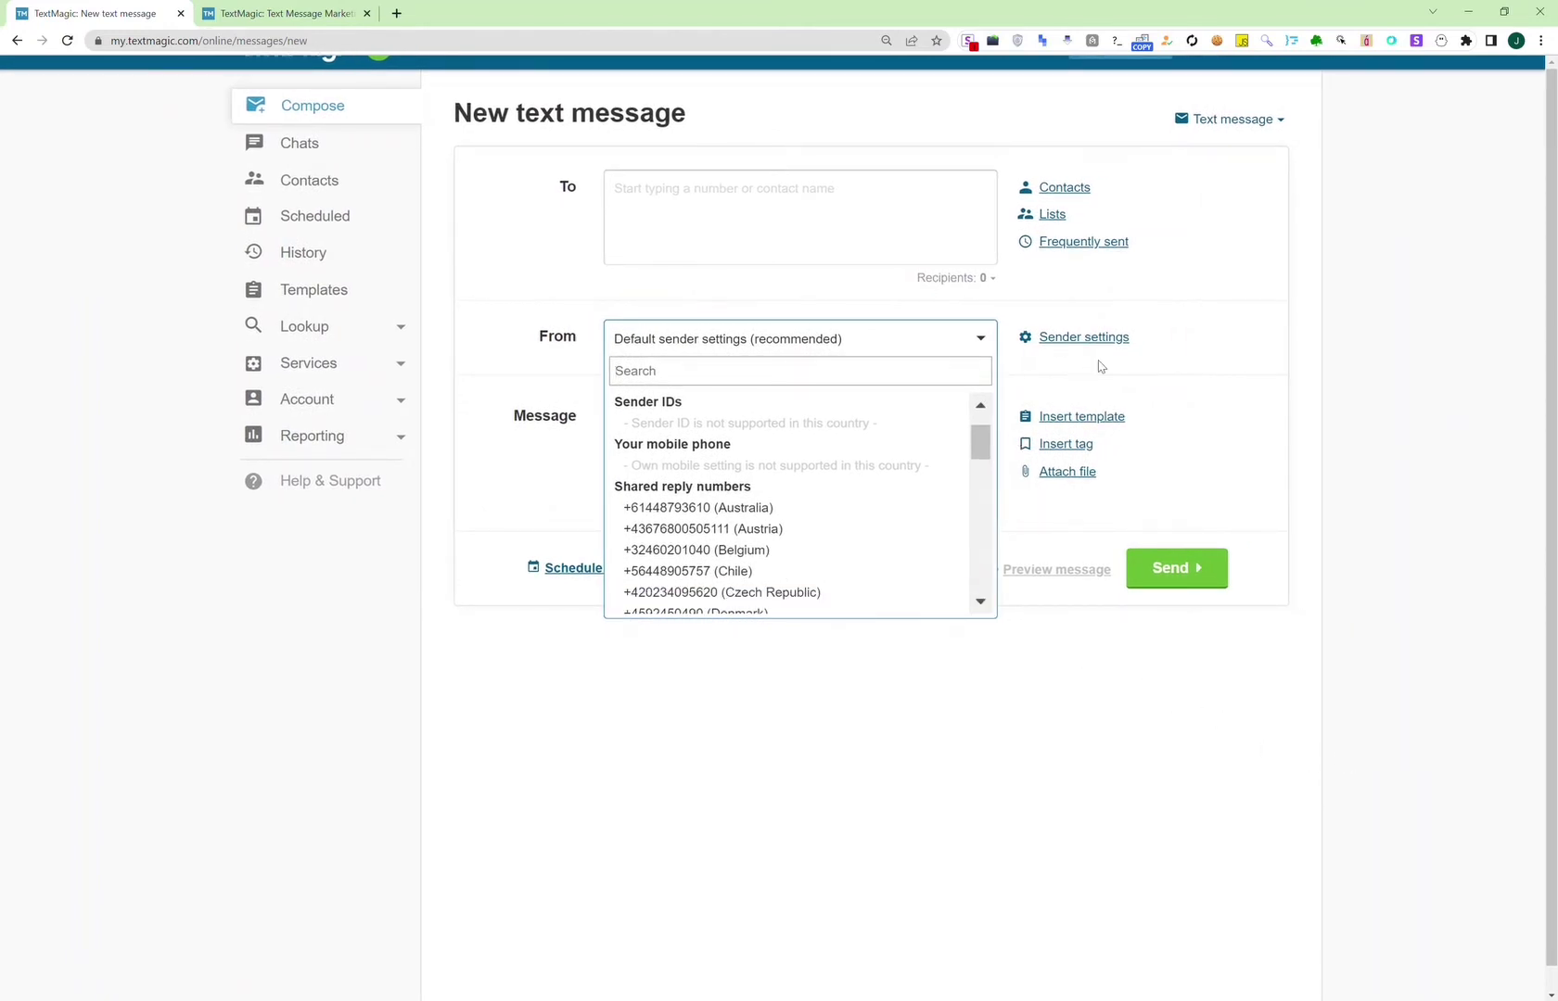
# Step: Close the sender list and browse the contact fields available under Insert tag
pyautogui.click(1144, 368)
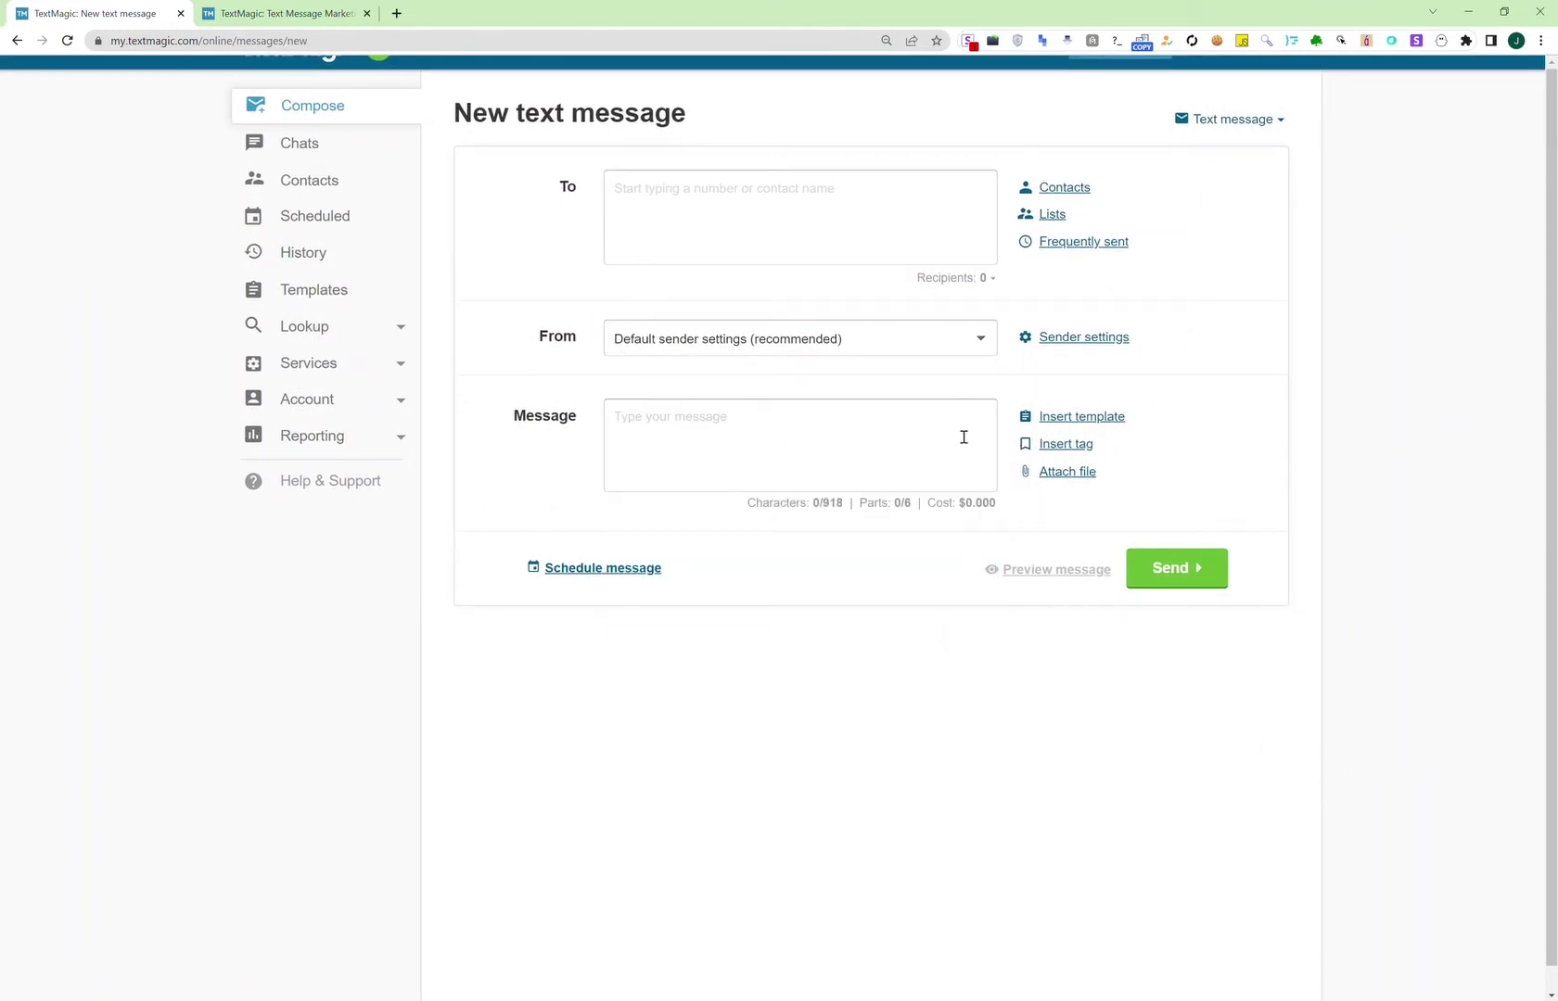
pyautogui.click(1081, 445)
pyautogui.scroll(-2, 1122, 551)
pyautogui.scroll(2, 1125, 553)
pyautogui.scroll(1, 1123, 550)
pyautogui.scroll(-2, 1122, 549)
pyautogui.scroll(-1, 1279, 474)
pyautogui.scroll(1, 1279, 474)
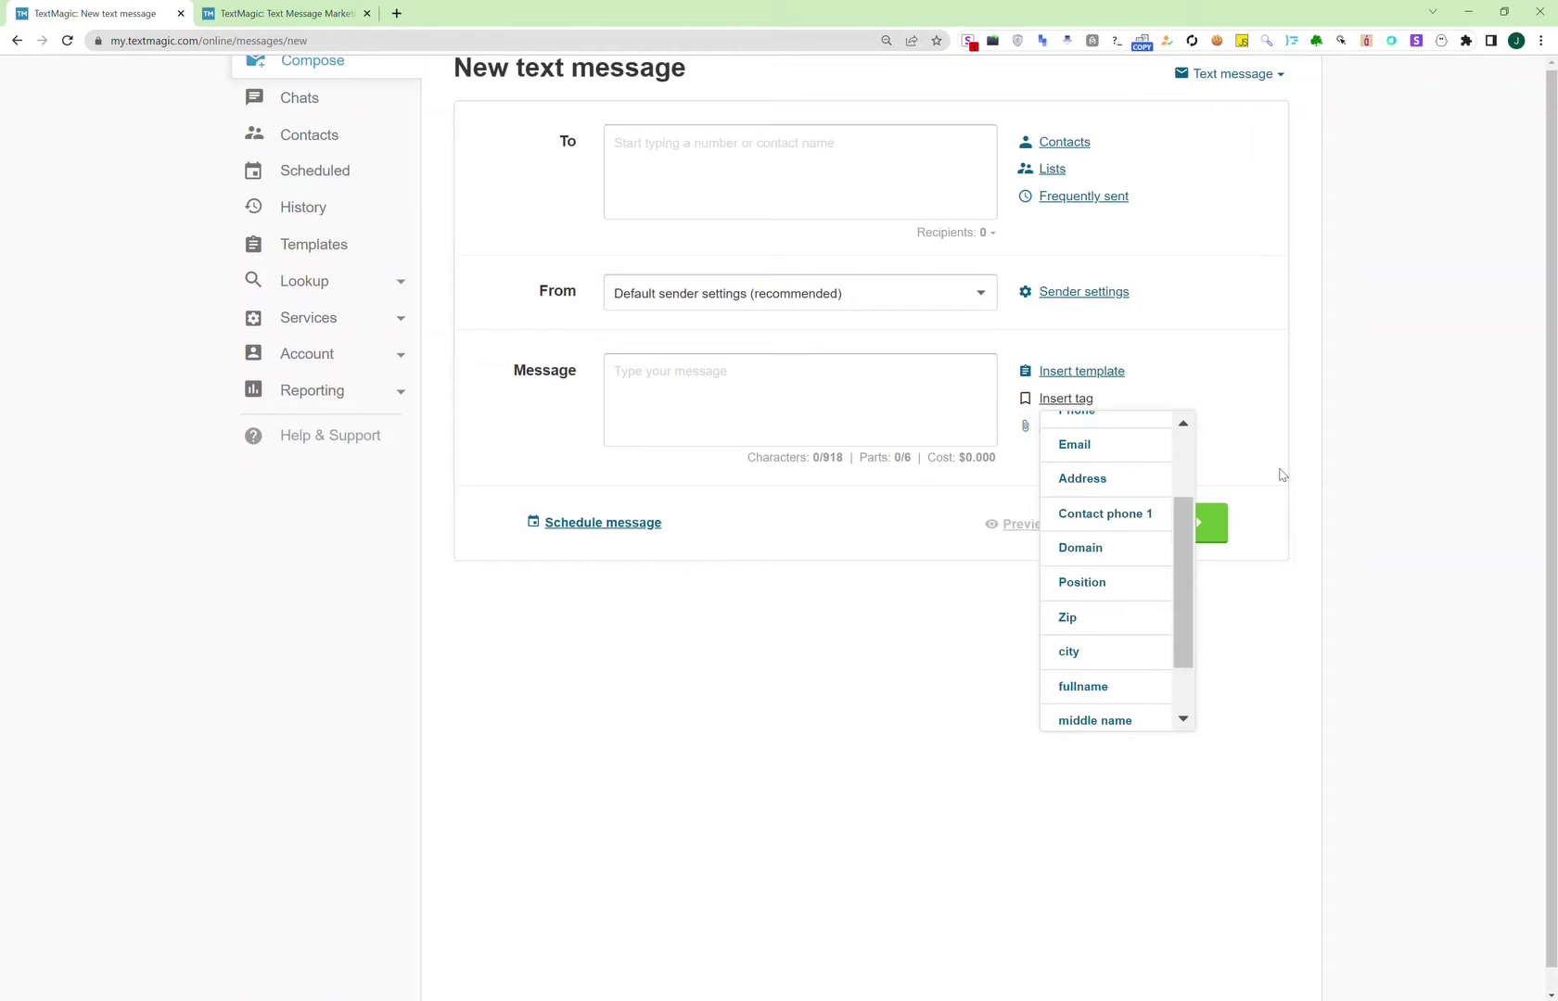
# Step: Type 'Hi' in the message body and insert the {First name} tag after it
pyautogui.click(890, 413)
pyautogui.write('Hi')
pyautogui.click(1066, 400)
pyautogui.click(1080, 434)
pyautogui.click(865, 385)
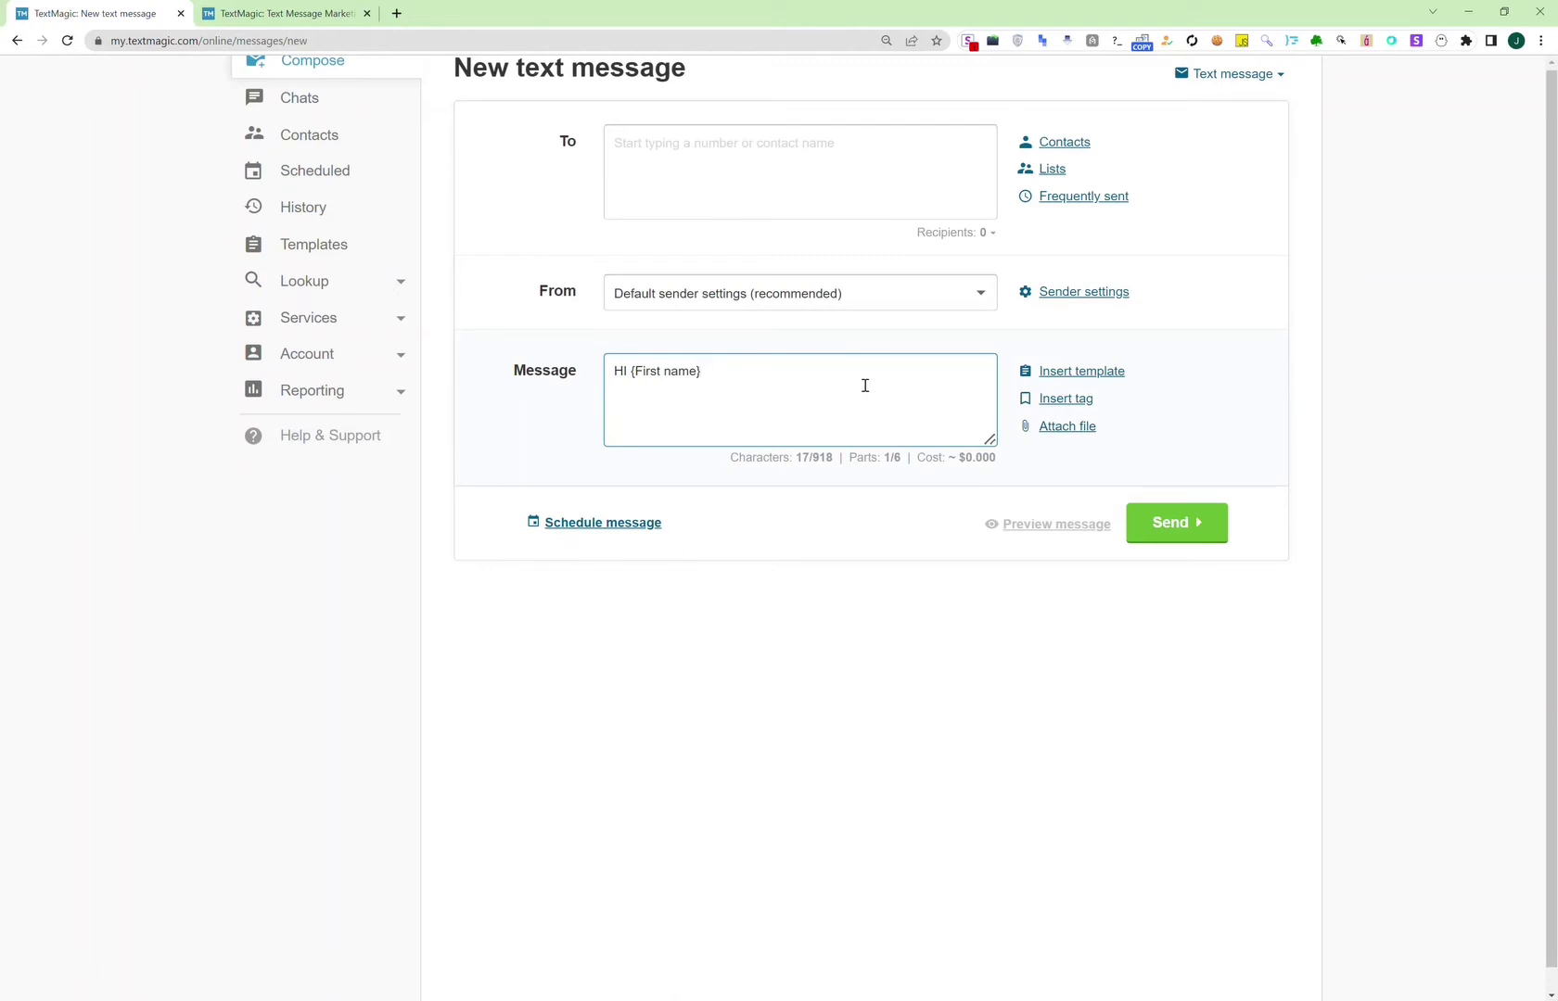
pyautogui.scroll(1, 865, 385)
pyautogui.moveTo(700, 413); pyautogui.dragTo(640, 416)
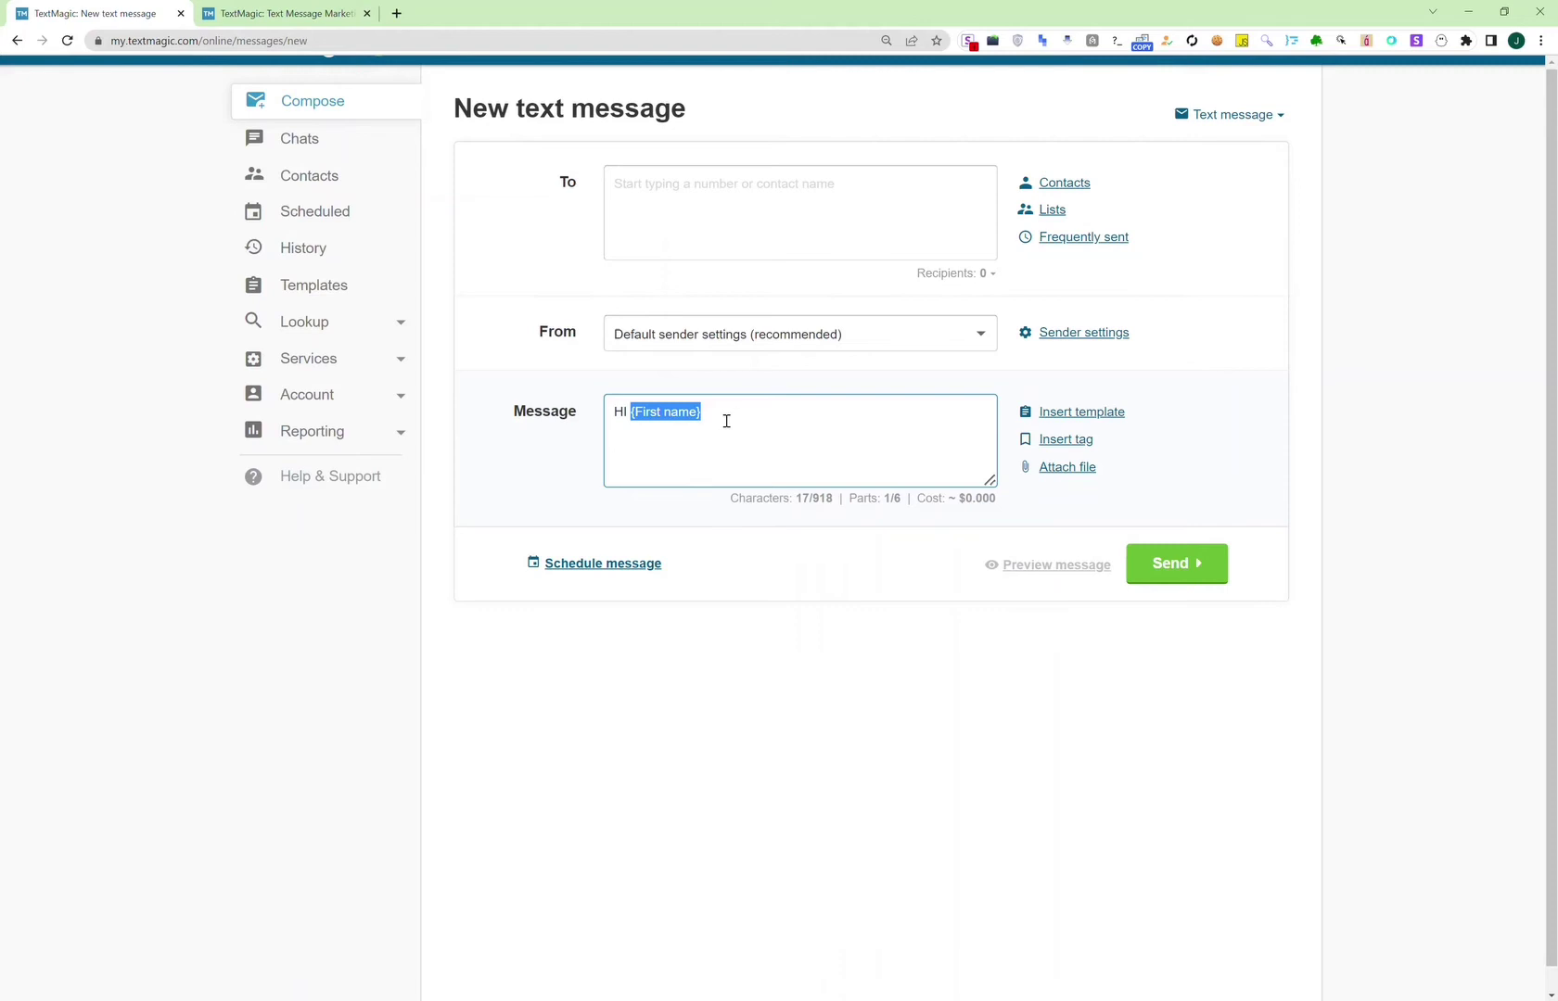
# Step: Delete the {First name} tag and edit the body to read 'Hi , message....'
pyautogui.press('BackSpace')
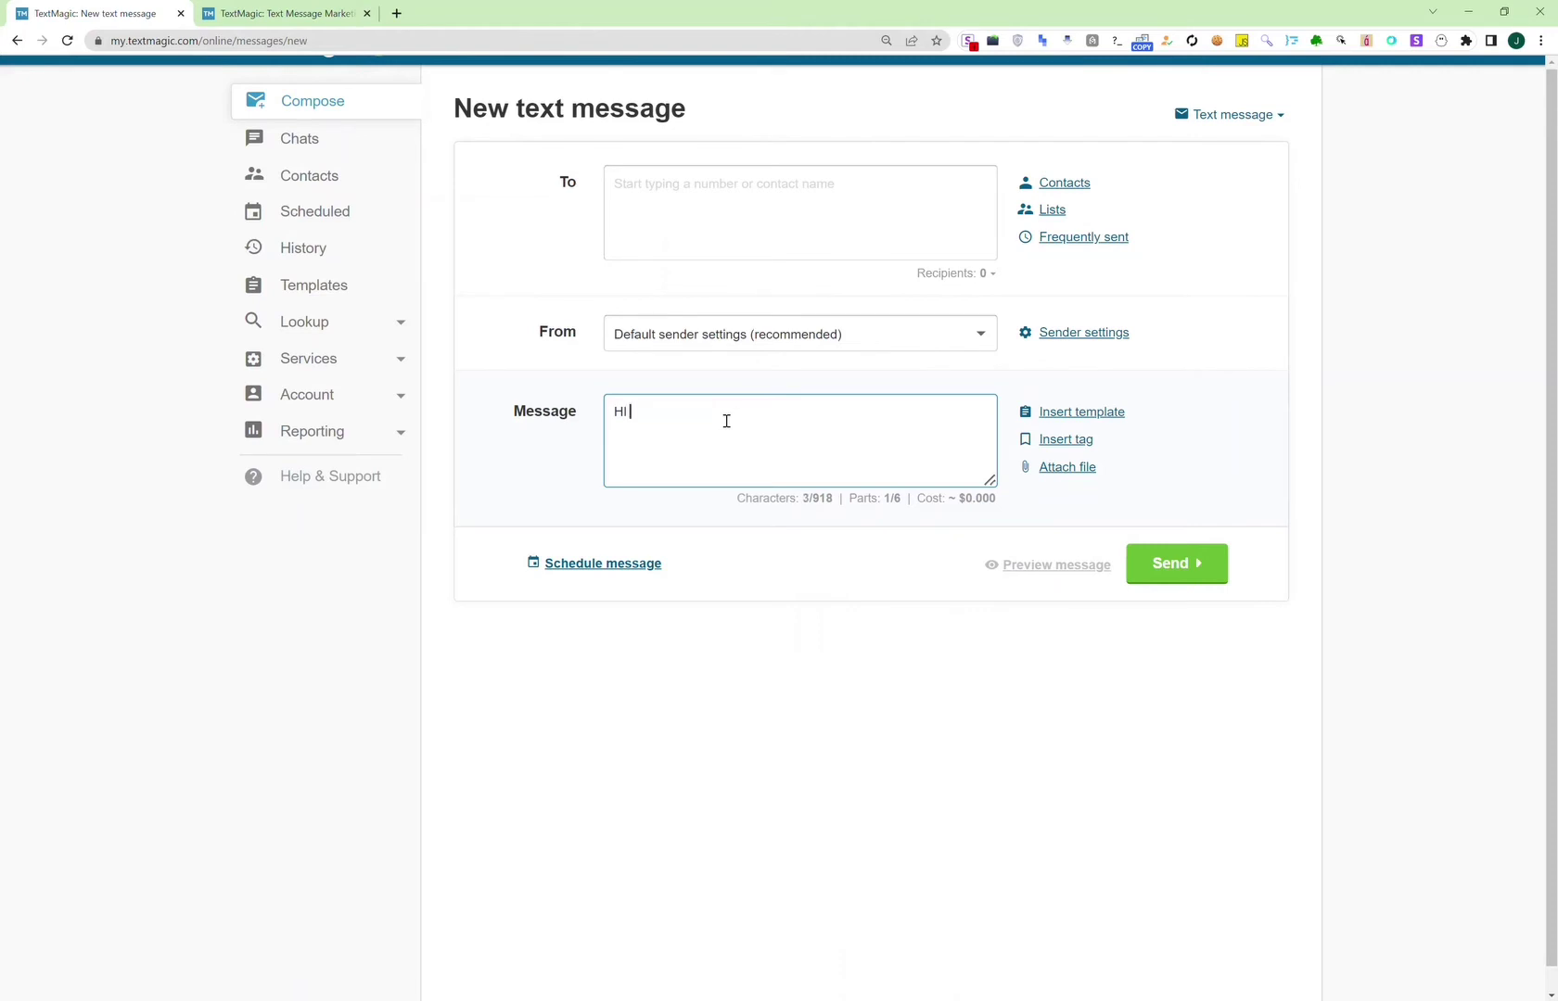
pyautogui.write('Jack, ')
pyautogui.write('message')
pyautogui.write('....')
pyautogui.press('Left')
pyautogui.press('Left')
pyautogui.press('Left')
pyautogui.press('Left')
pyautogui.press('Left')
pyautogui.press('Left')
pyautogui.press('Left')
pyautogui.press('Left')
pyautogui.press('Left')
pyautogui.press('Left')
pyautogui.press('Left')
pyautogui.press('Left')
pyautogui.press('Left')
pyautogui.press('BackSpace')
pyautogui.press('BackSpace')
pyautogui.press('BackSpace')
pyautogui.press('BackSpace')
pyautogui.click(726, 421)
pyautogui.click(643, 417)
pyautogui.press('Left')
pyautogui.press('Left')
pyautogui.press('Left')
pyautogui.press('BackSpace')
pyautogui.write('i')
# Step: Glance at the Insert tag field list, close it, and go to the message History
pyautogui.click(1063, 440)
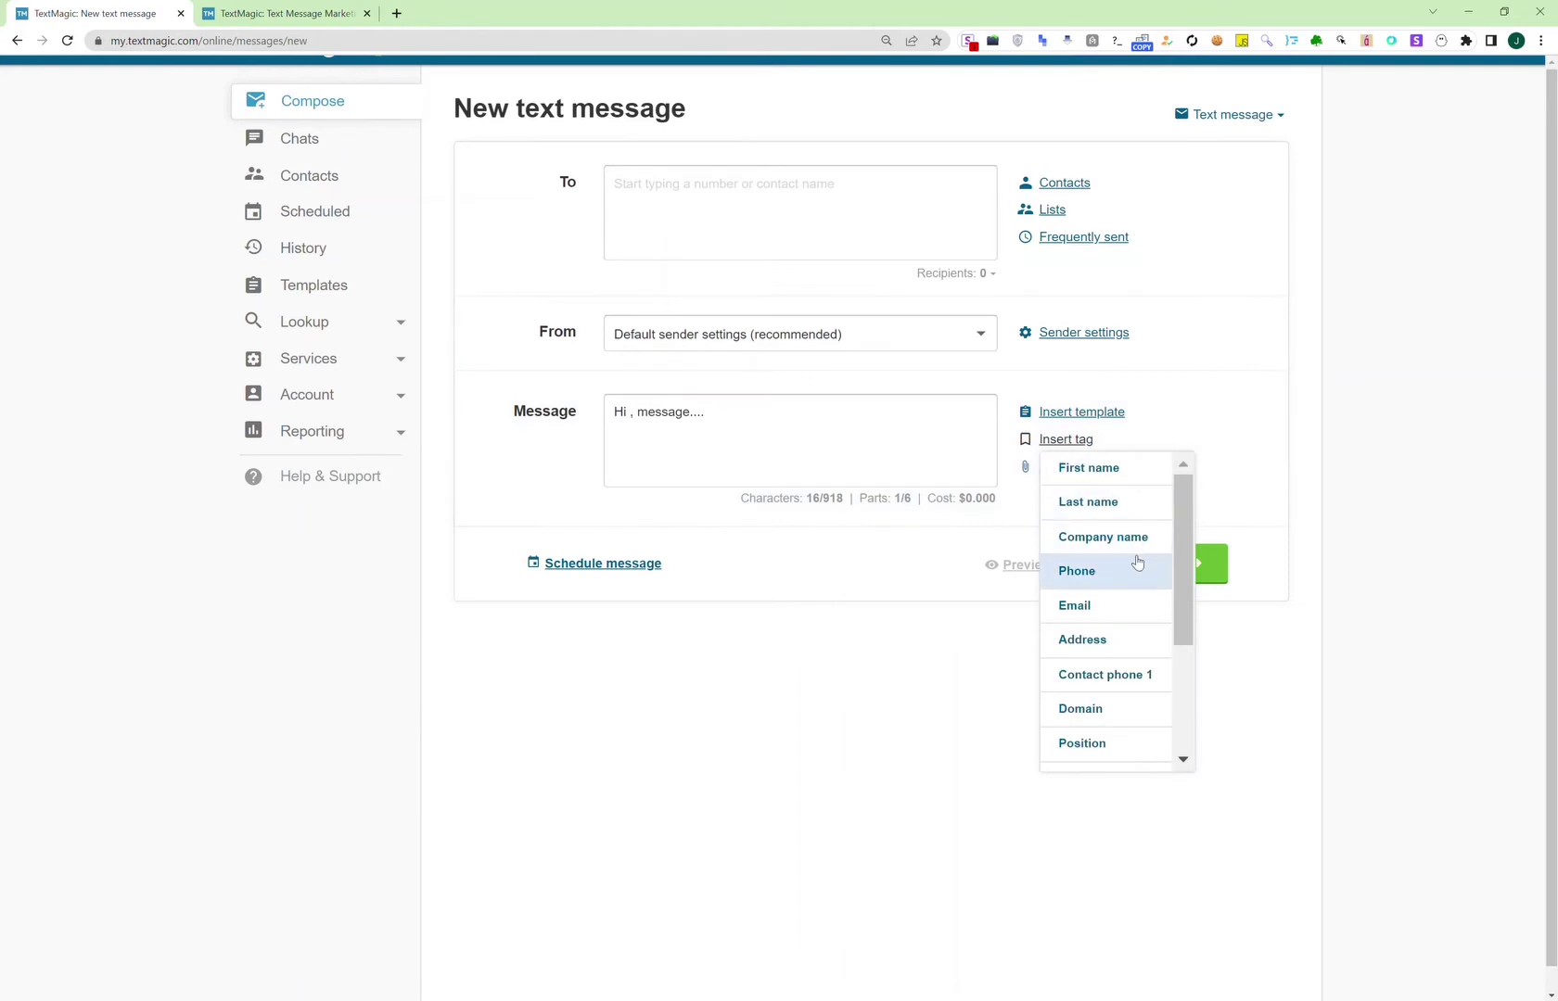
pyautogui.scroll(-2, 1137, 563)
pyautogui.click(451, 213)
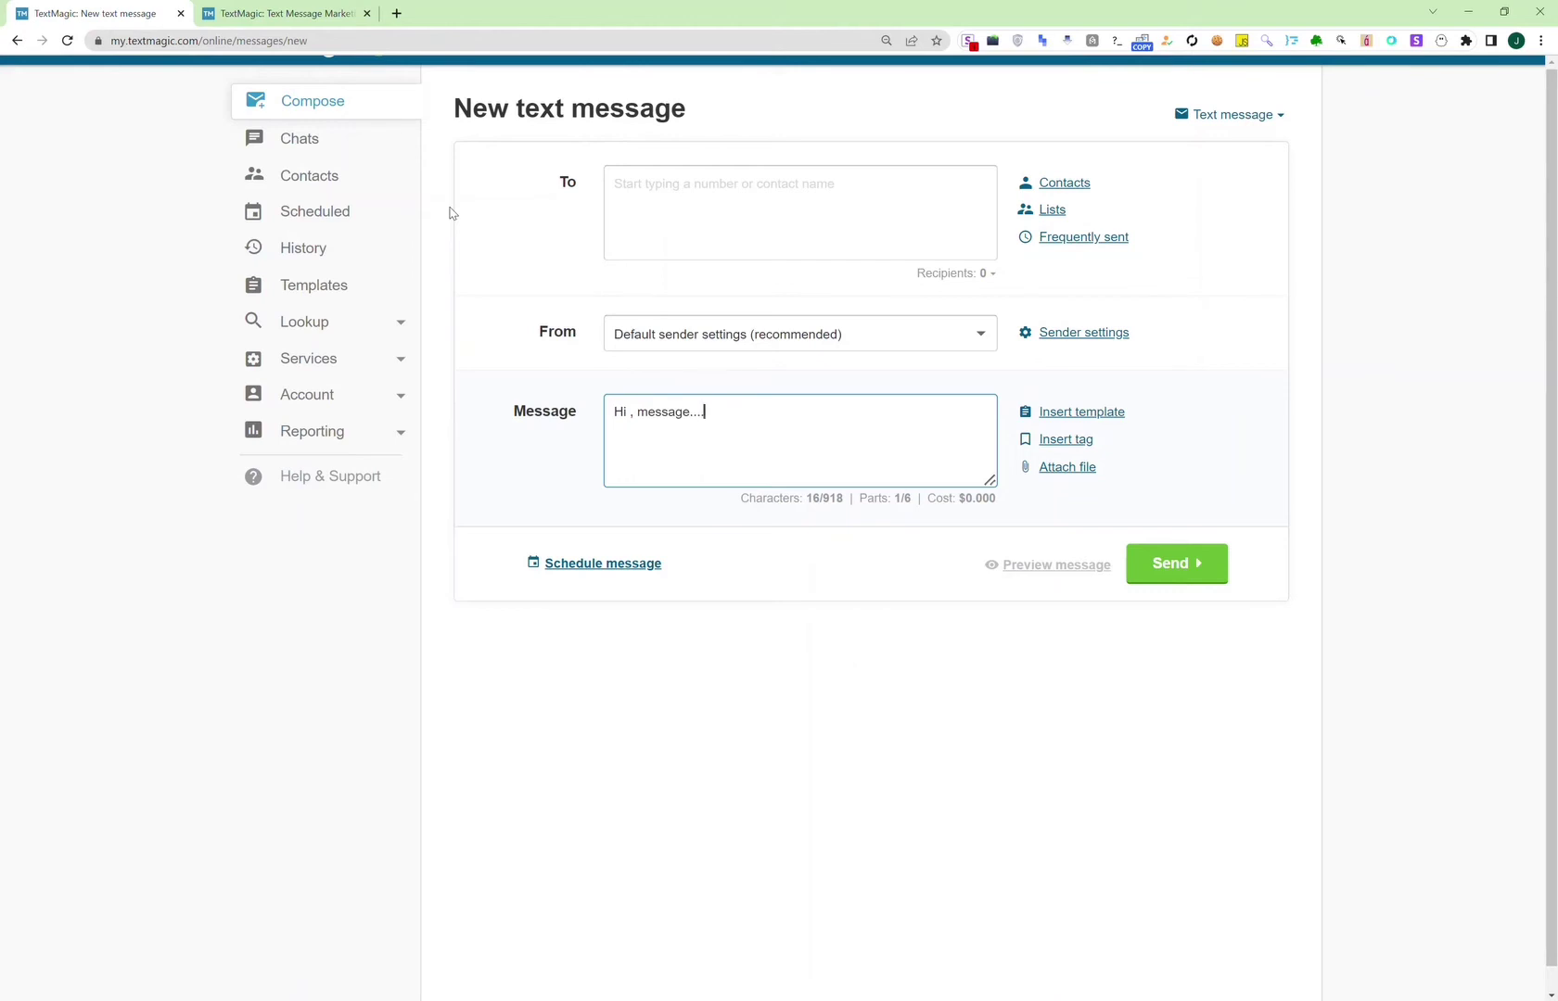
pyautogui.click(343, 262)
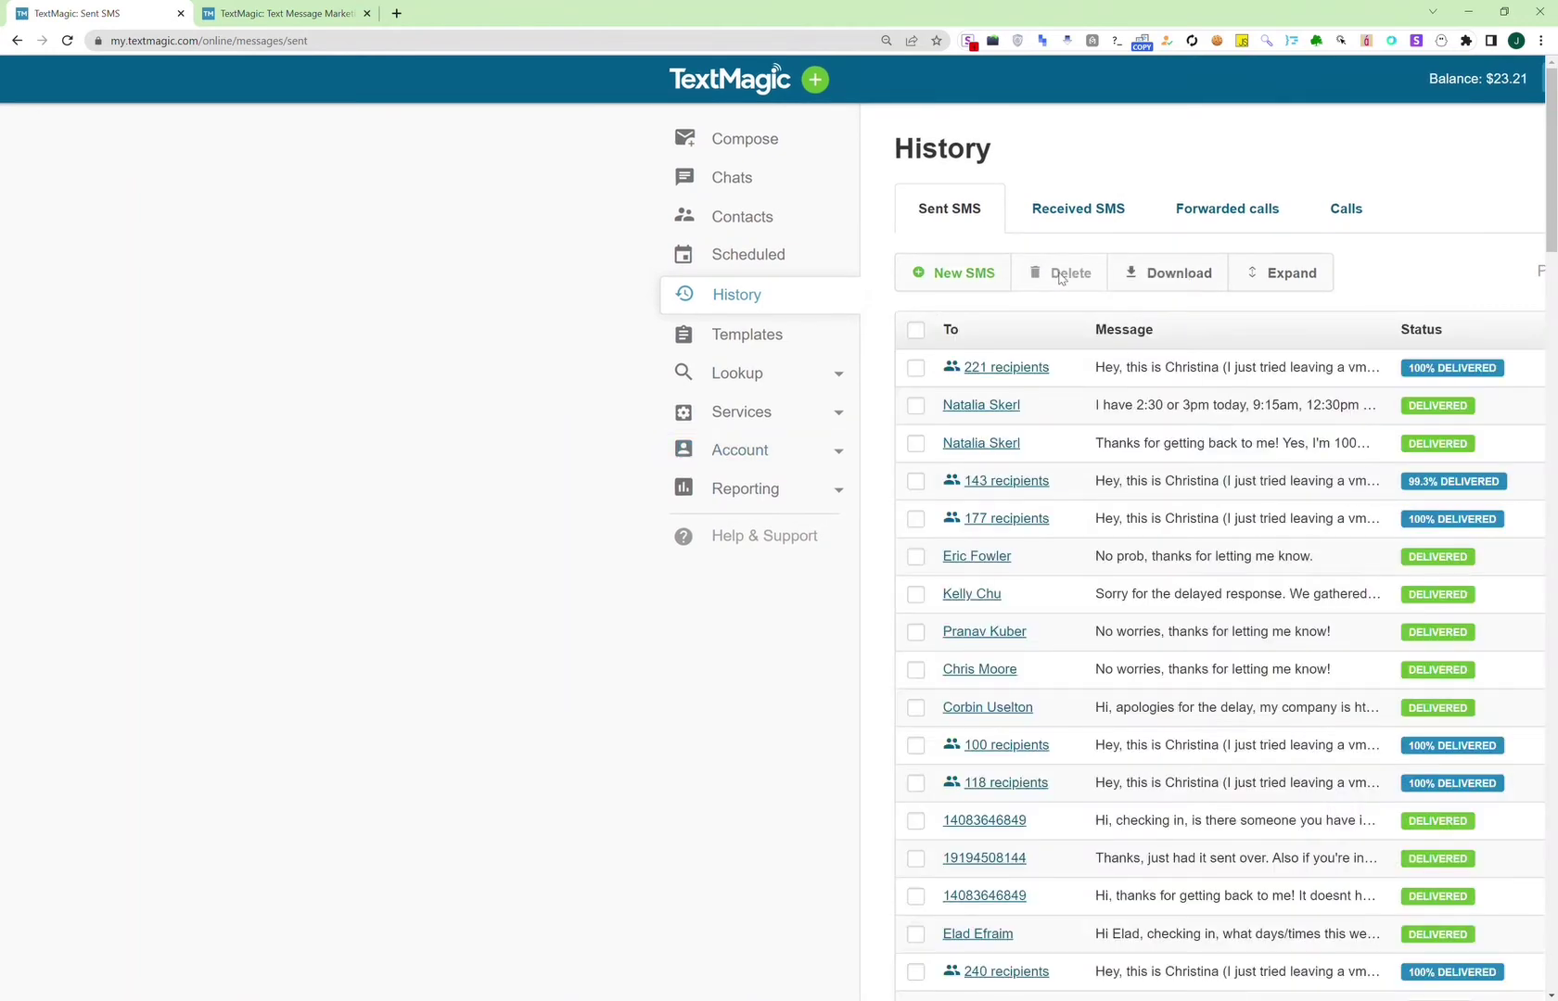
# Step: View the sent SMS history zoomed in, then switch to the 405 Received SMS replies
pyautogui.click(1175, 277)
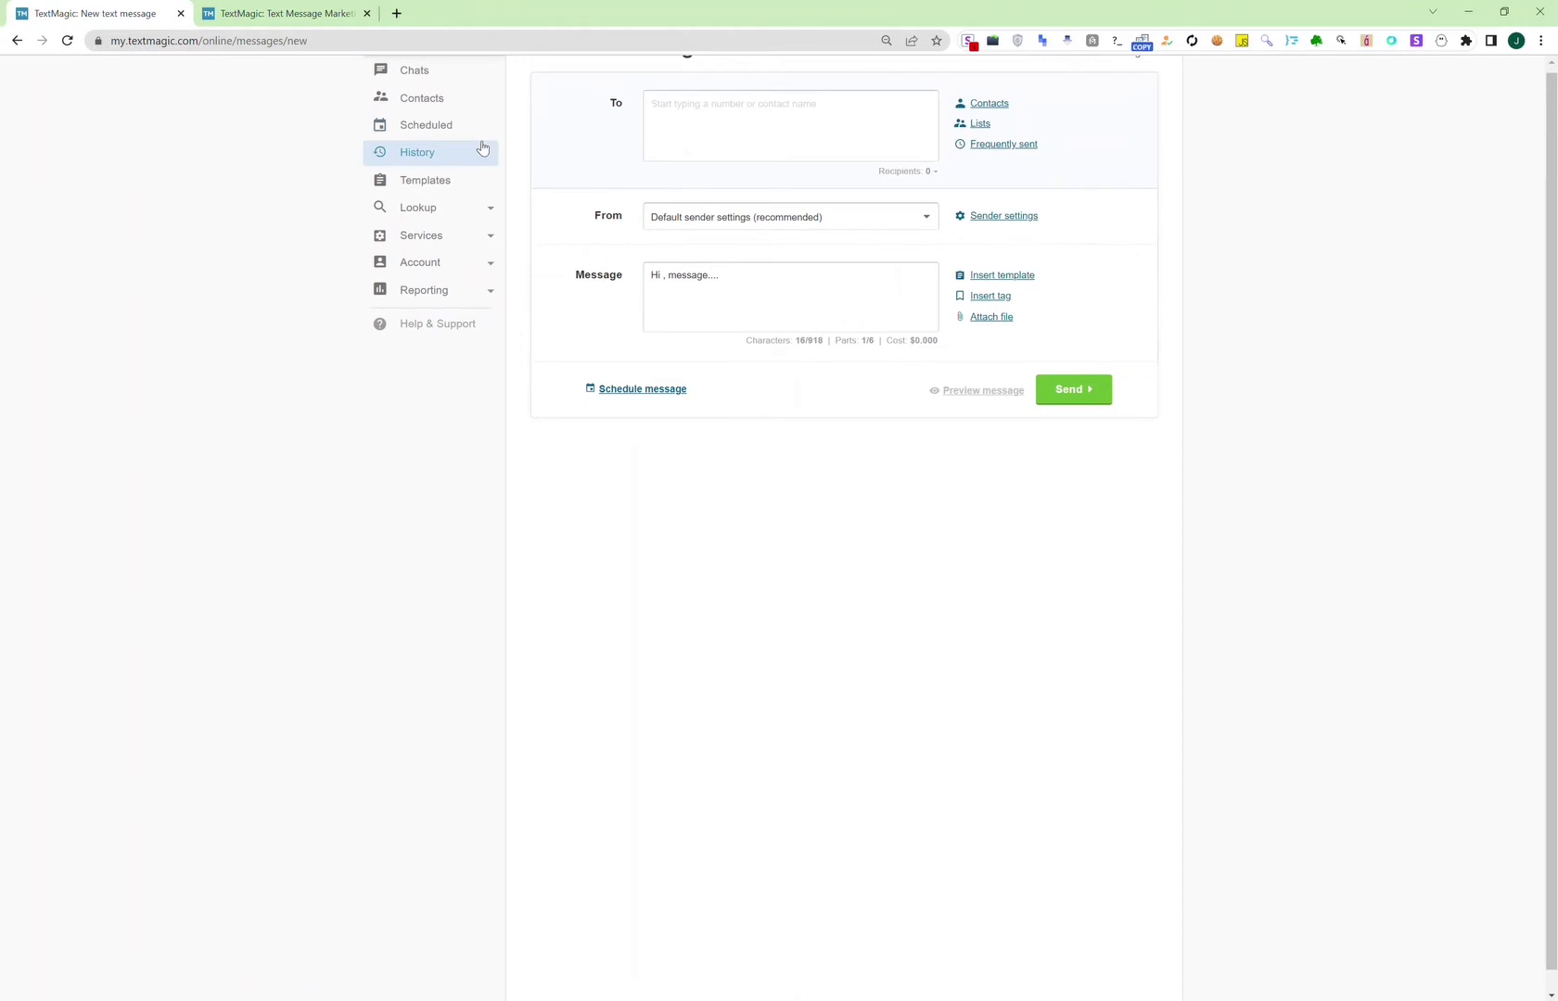
pyautogui.click(482, 150)
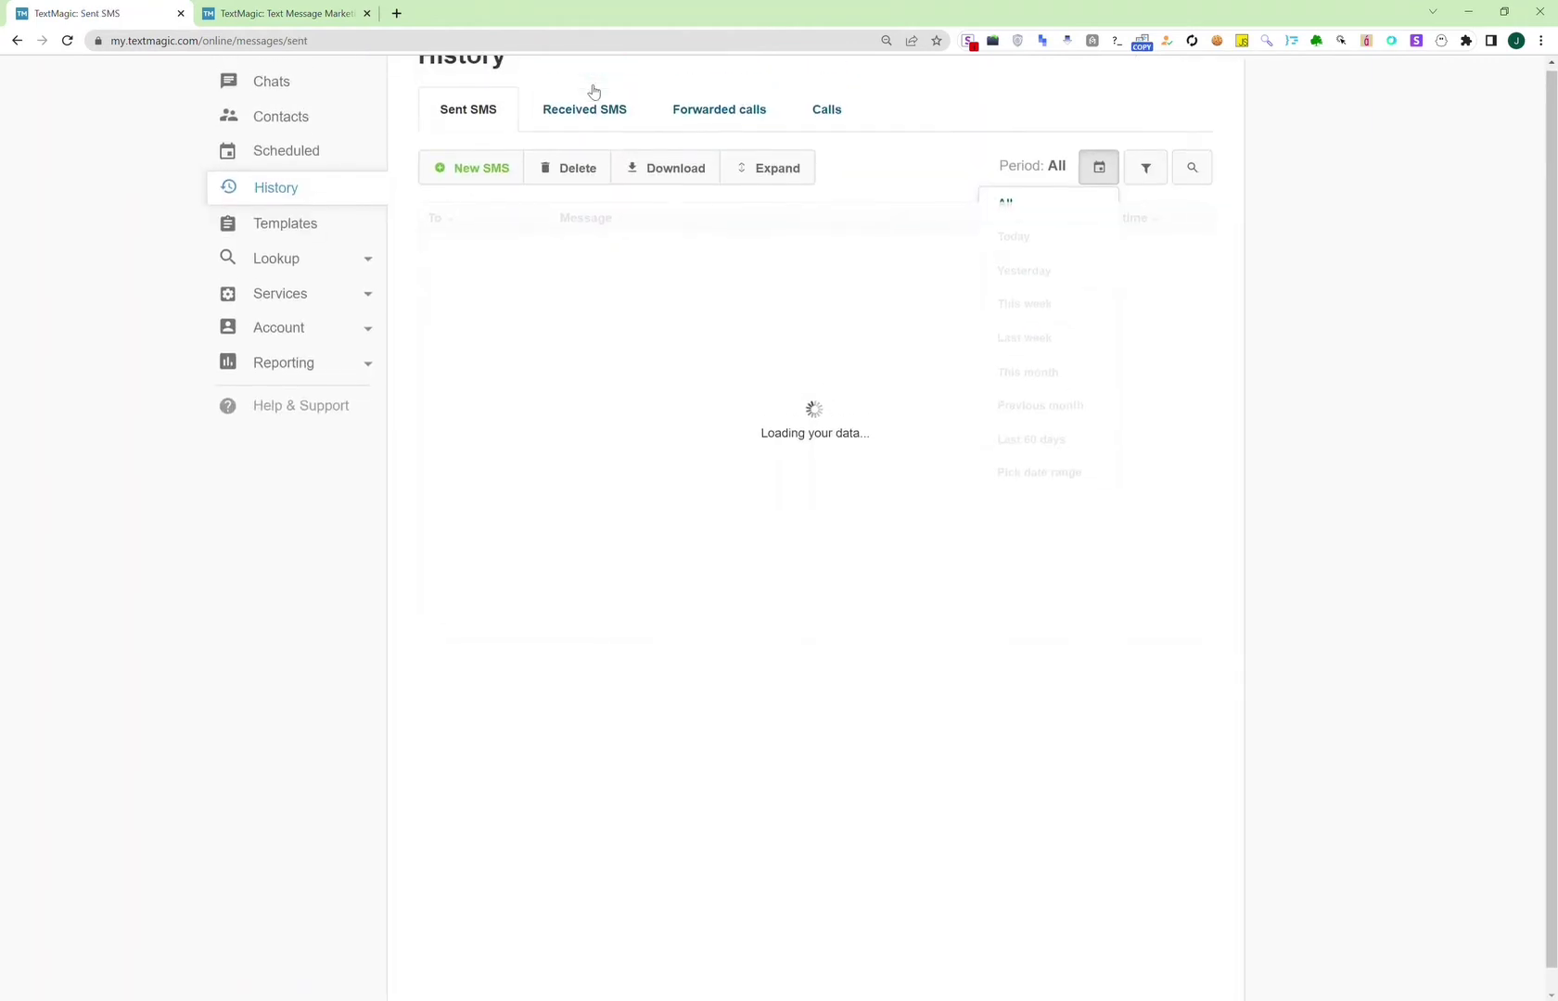
pyautogui.hotkey('ctrl', '+')
pyautogui.hotkey('ctrl', '+')
pyautogui.hotkey('ctrl', '+')
pyautogui.hotkey('ctrl', '+')
pyautogui.hotkey('ctrl', '+')
pyautogui.hotkey('ctrl', '+')
pyautogui.hotkey('ctrl', '+')
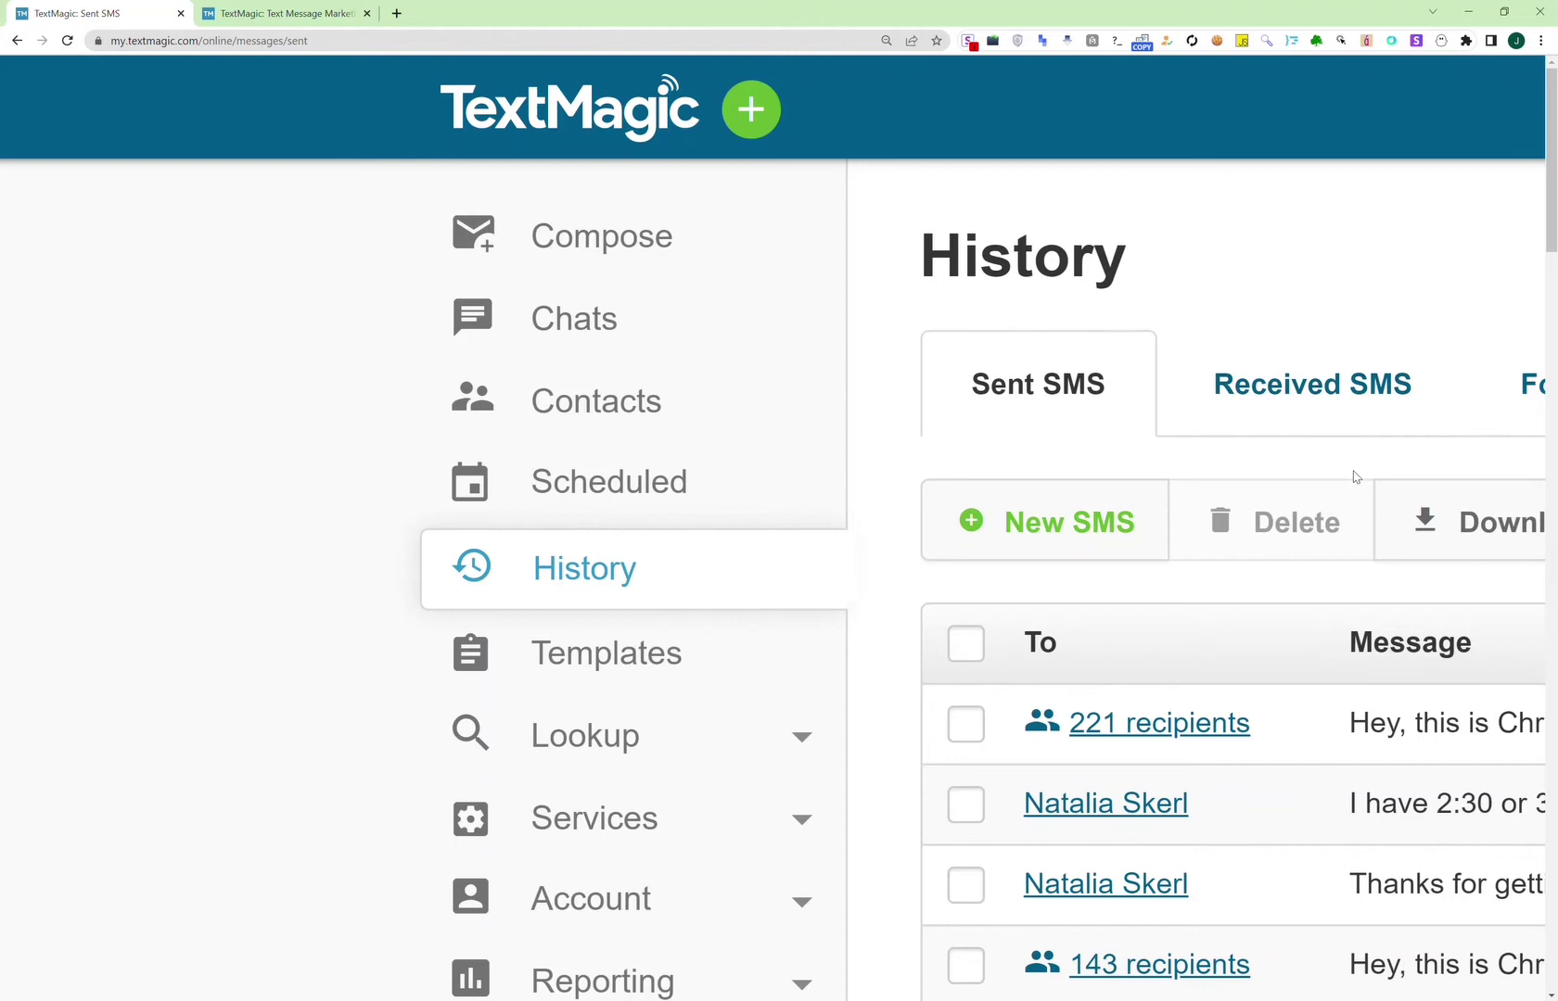
pyautogui.hscroll(-3, 1355, 478)
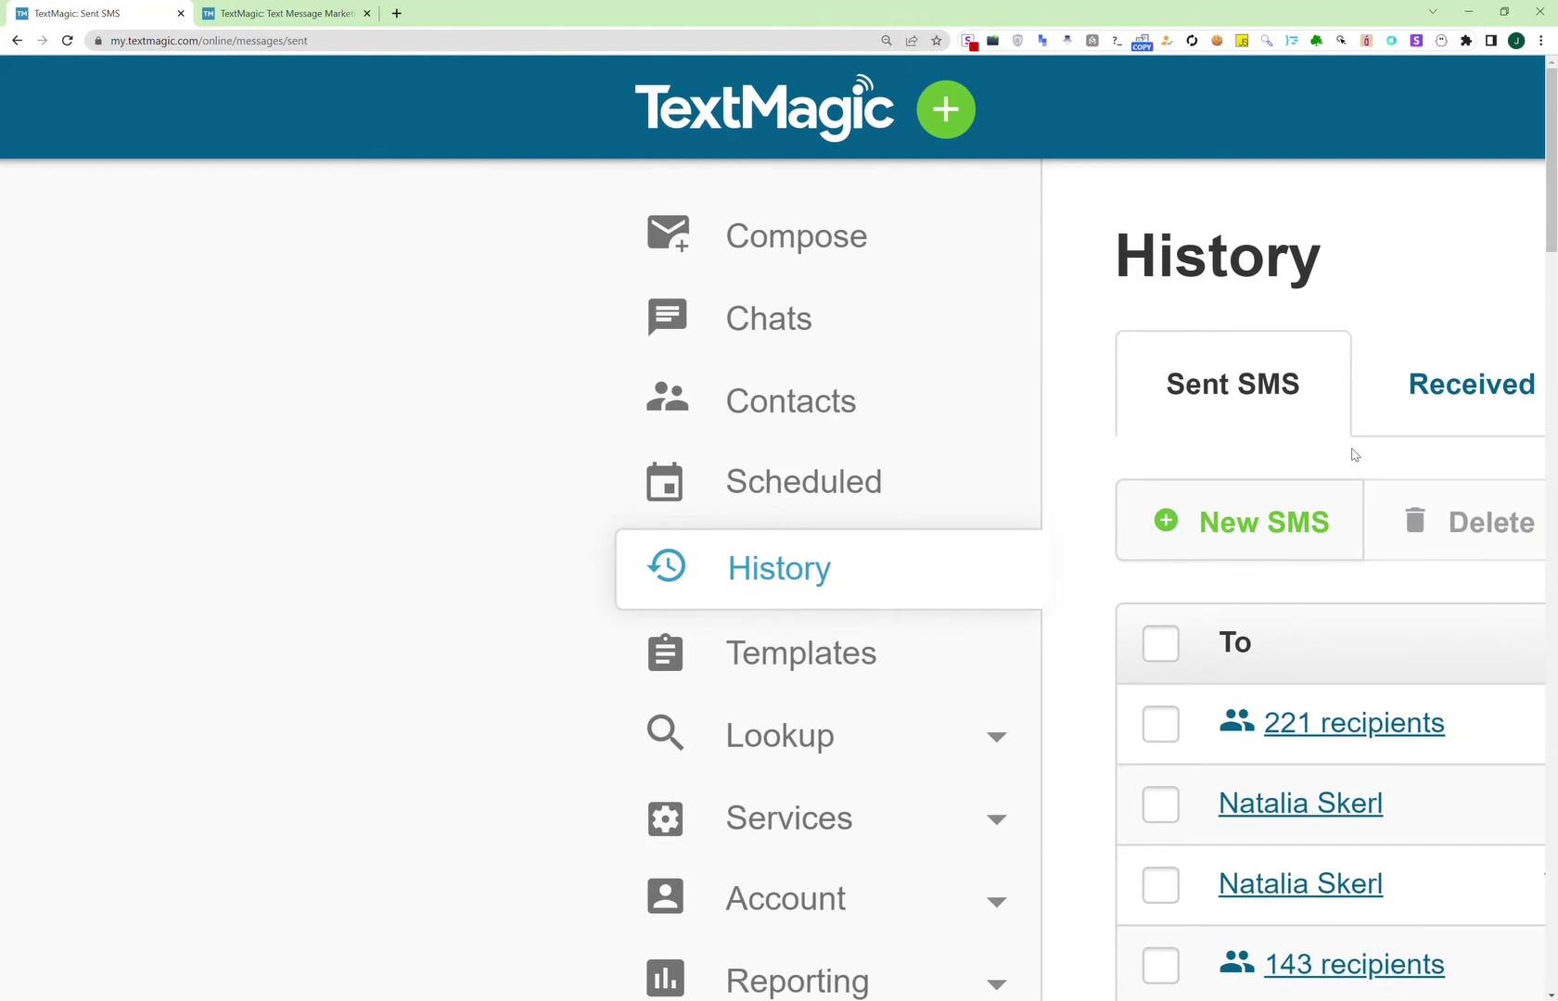
pyautogui.hscroll(-3, 1353, 454)
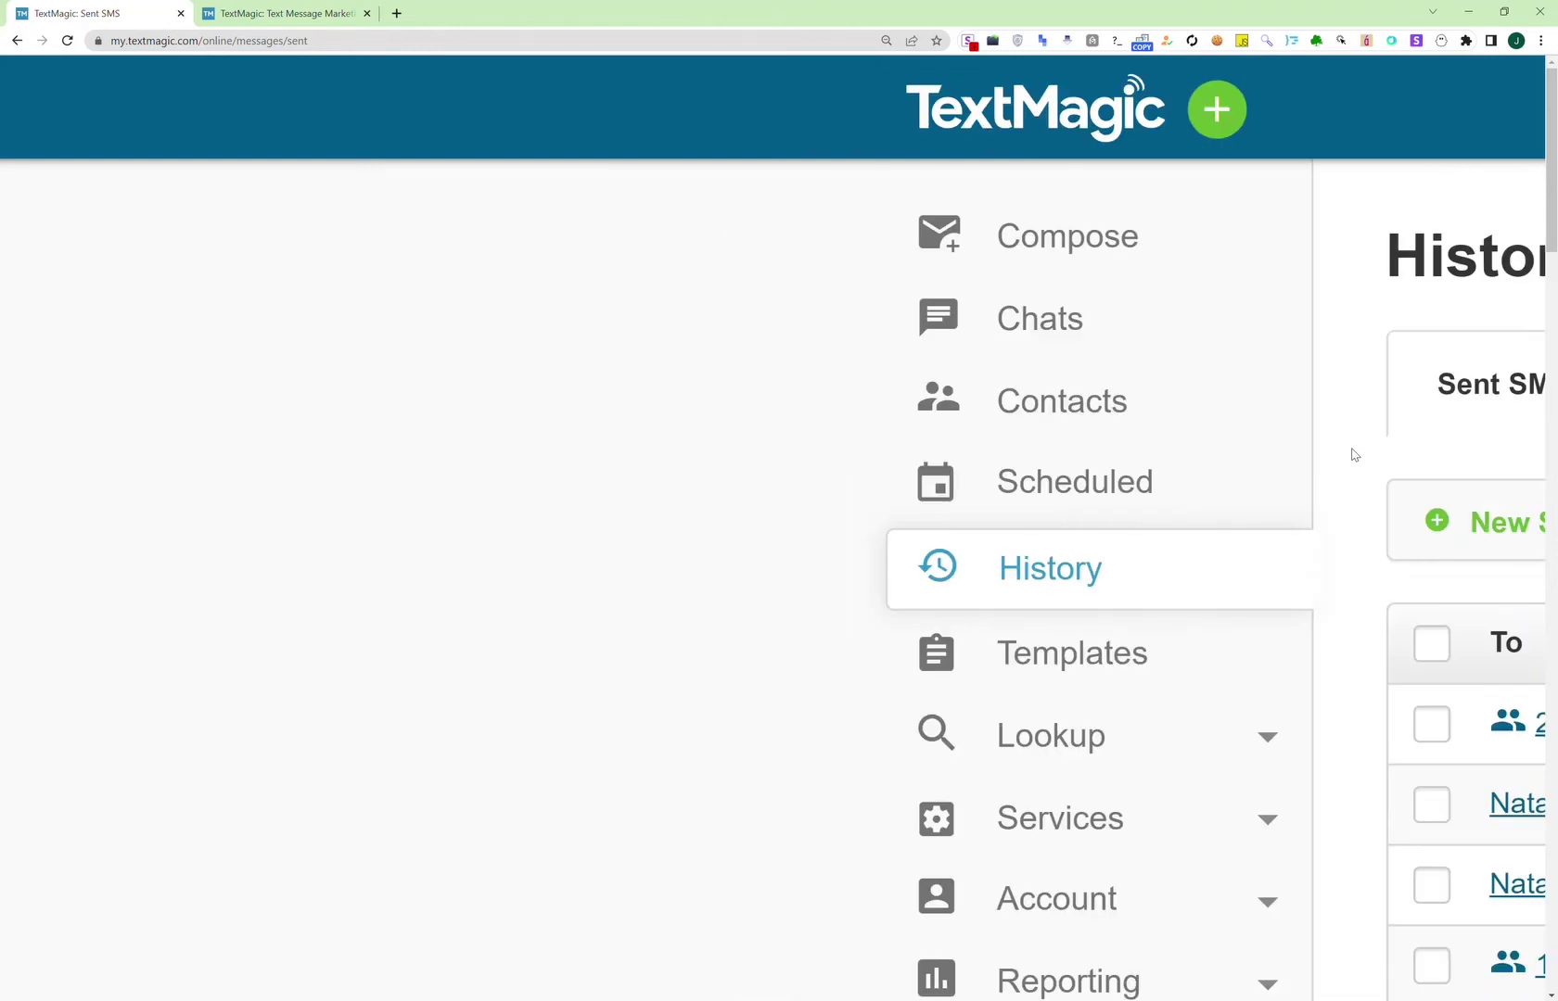
pyautogui.hscroll(4, 1354, 454)
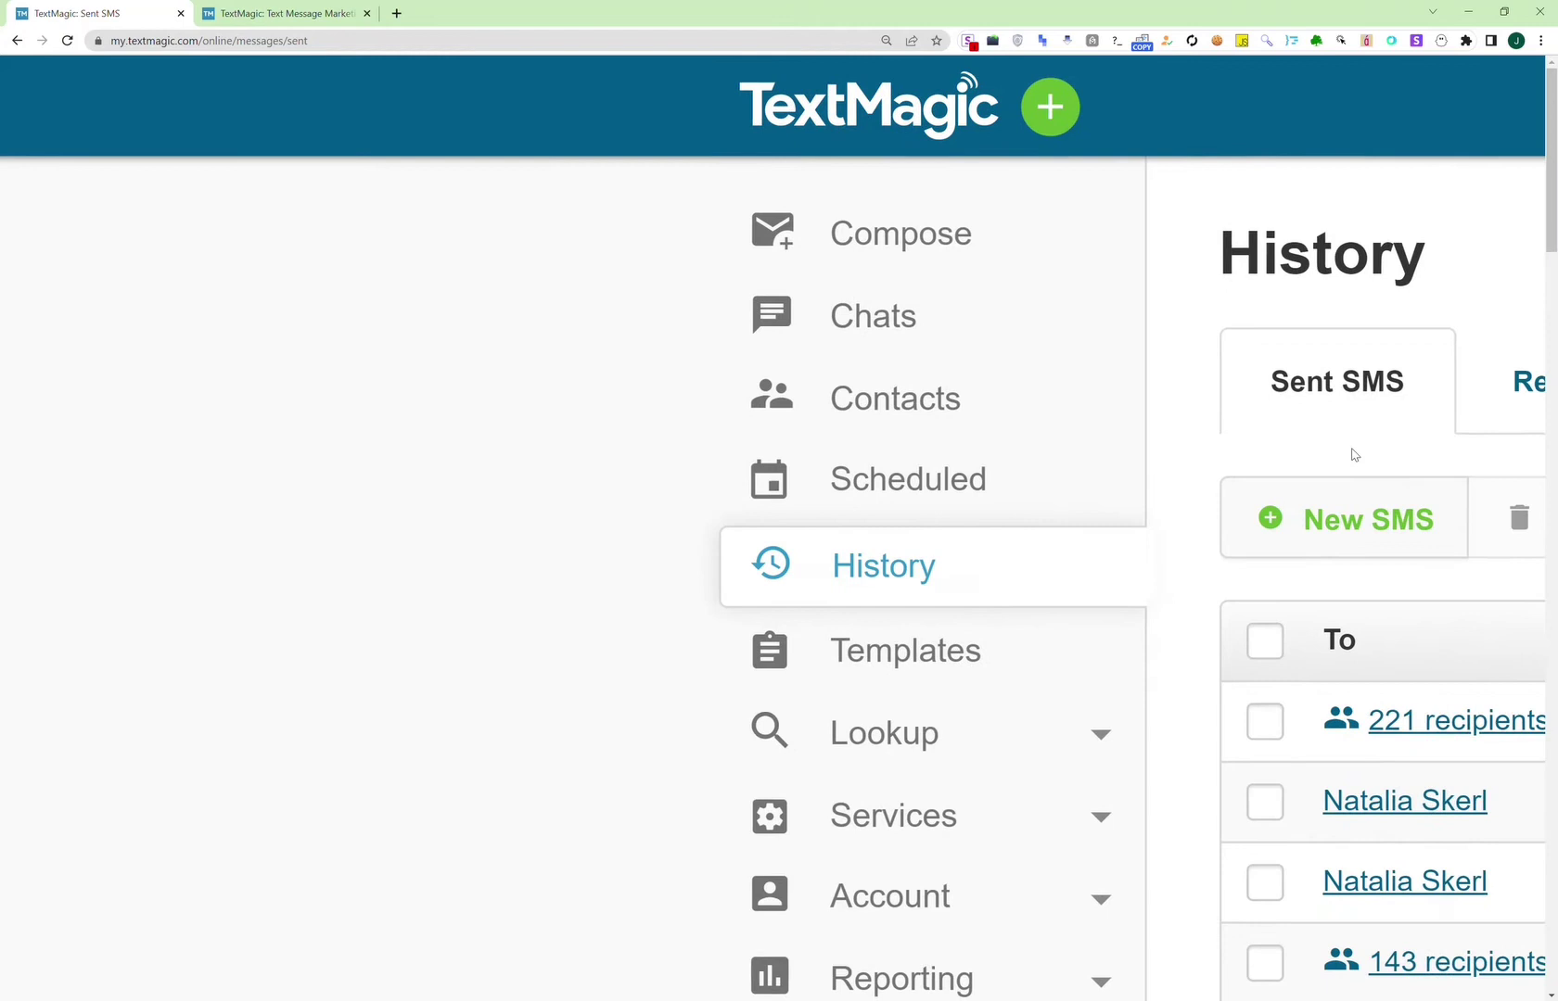
pyautogui.click(1476, 385)
pyautogui.hscroll(-2, 1476, 386)
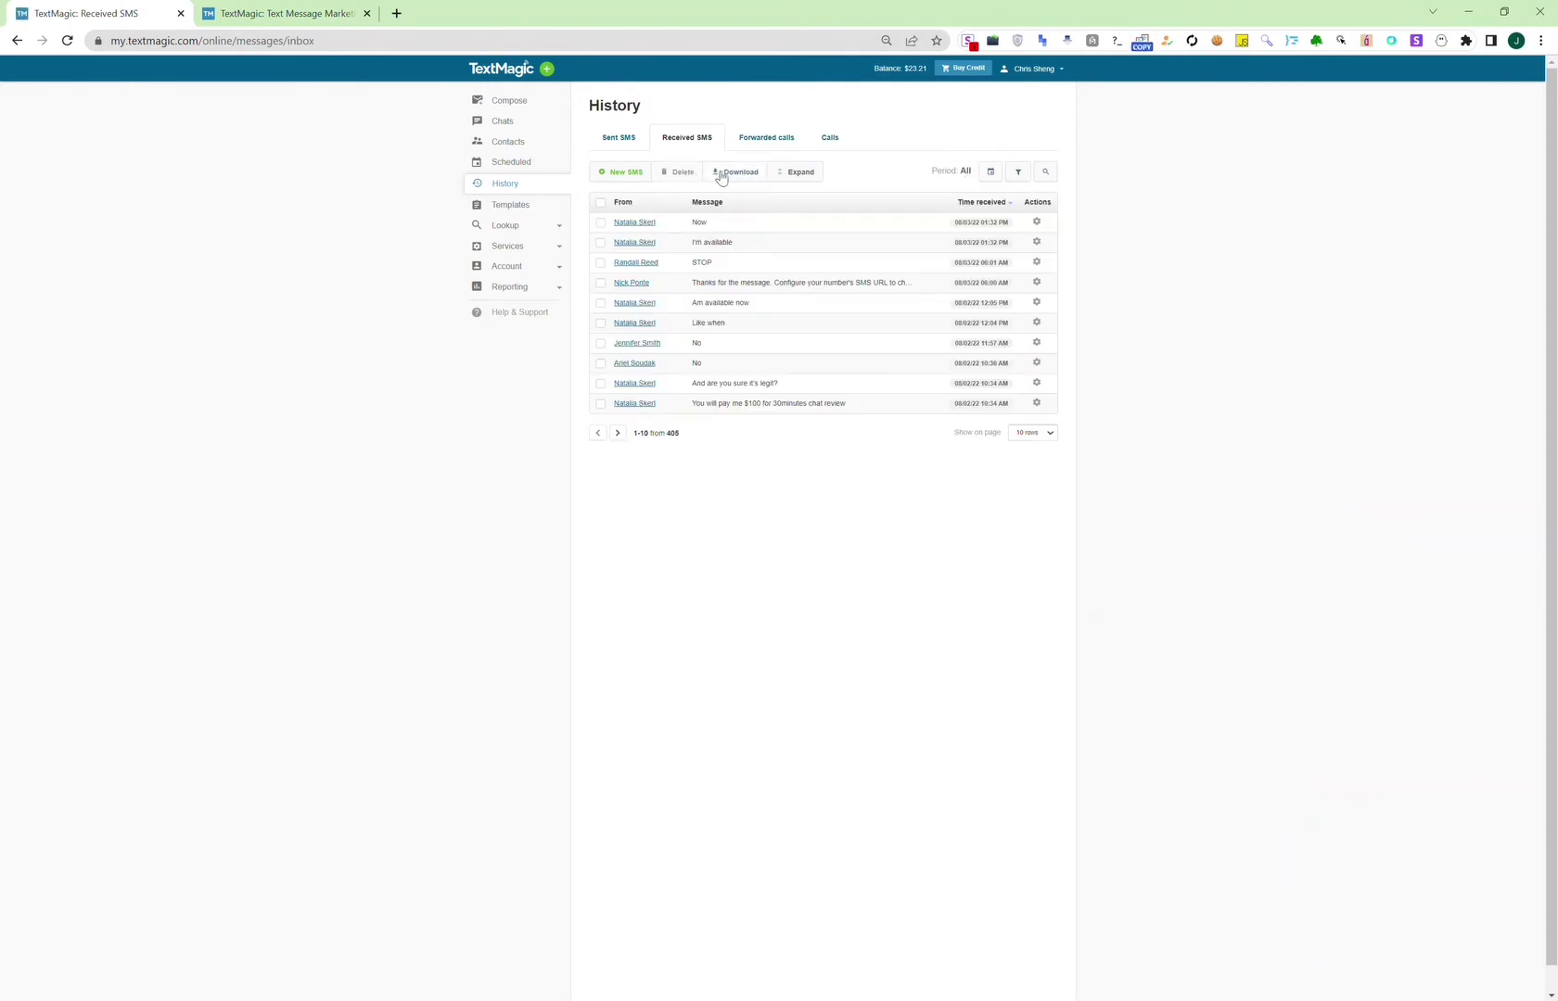
# Step: Highlight the STOP reply text, then go to the contact Lists page
pyautogui.moveTo(737, 264); pyautogui.dragTo(692, 274)
pyautogui.click(544, 110)
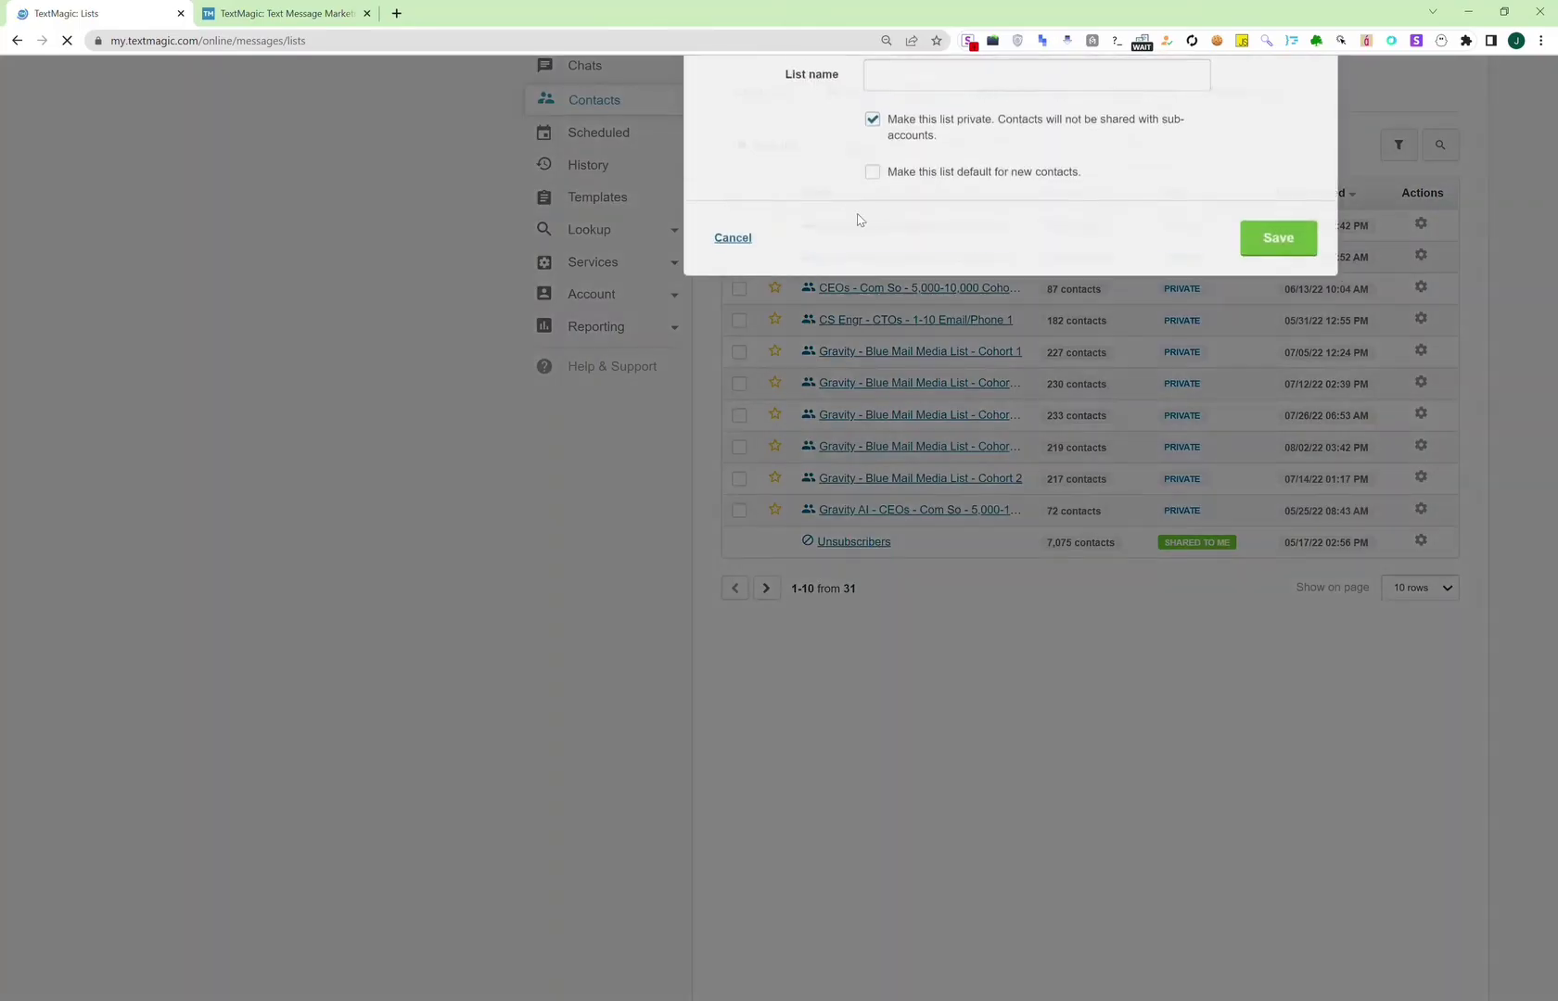
# Step: Cancel the new list form and start a new contact import from a spreadsheet
pyautogui.scroll(5, 928, 295)
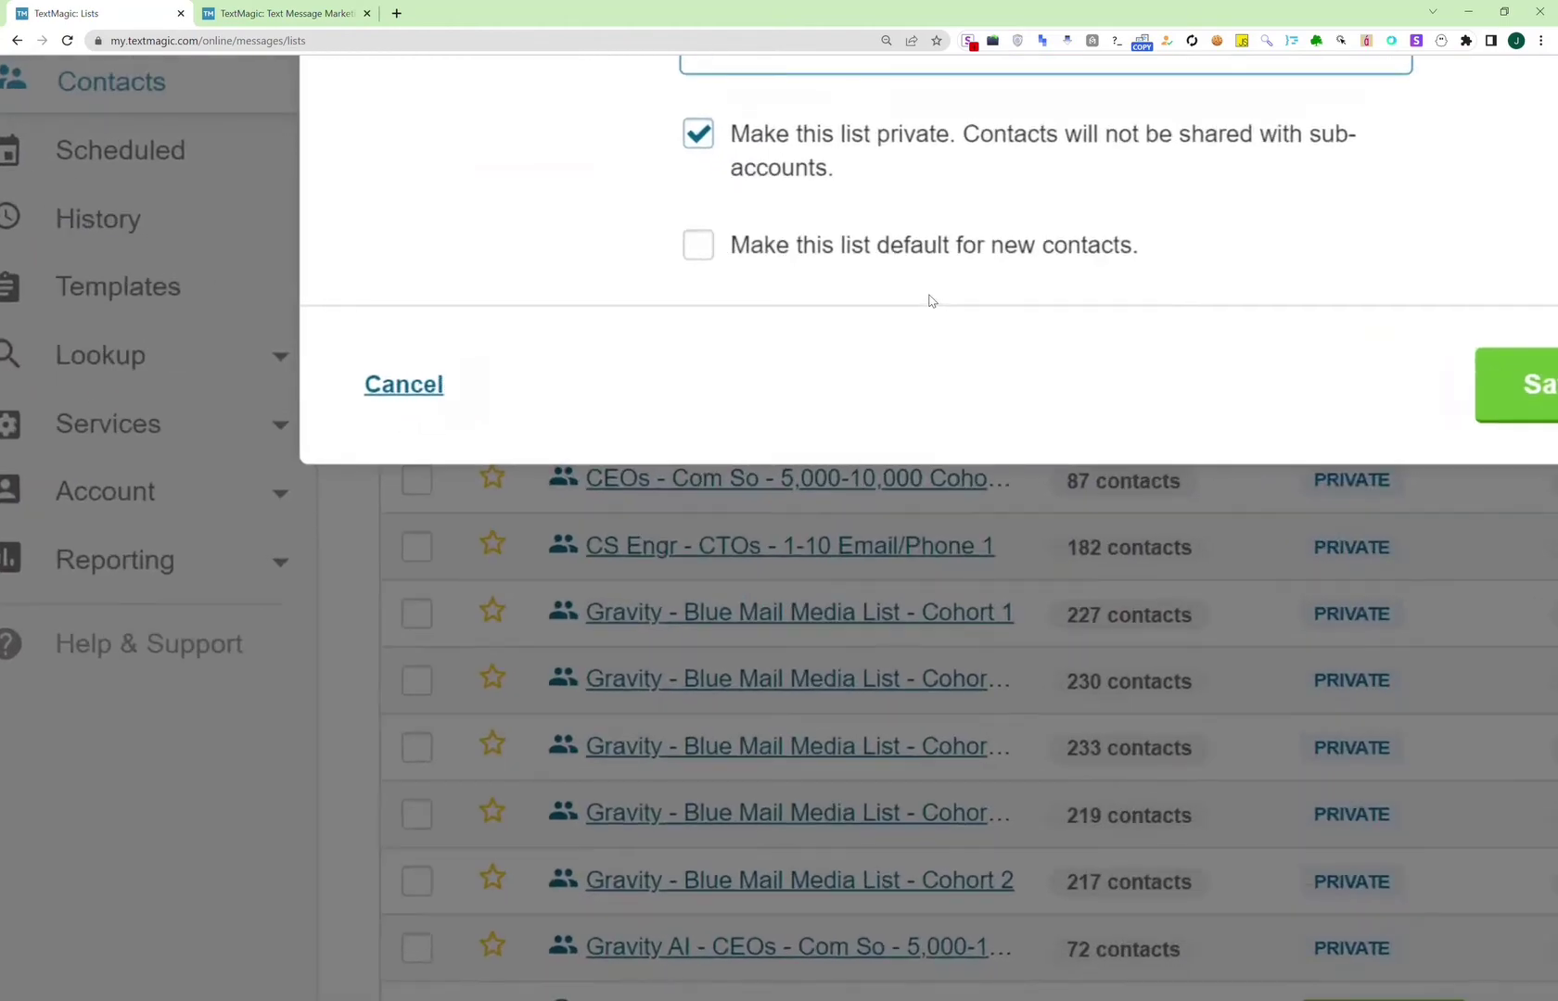
pyautogui.scroll(3, 931, 299)
pyautogui.click(325, 737)
pyautogui.click(621, 529)
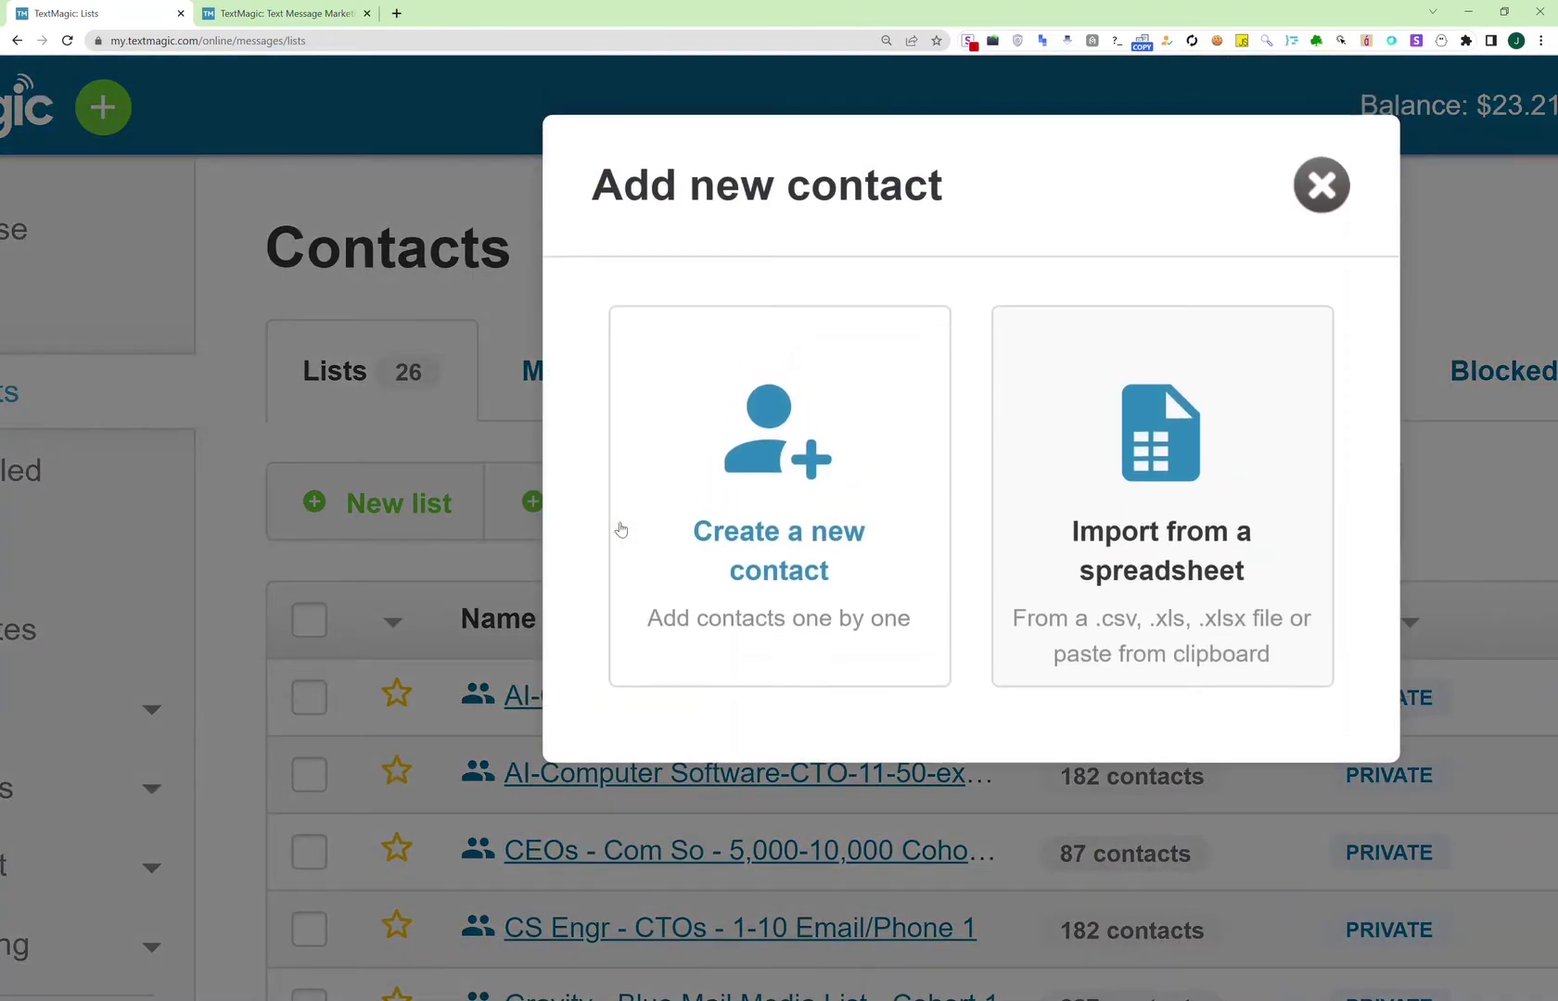
pyautogui.click(1041, 483)
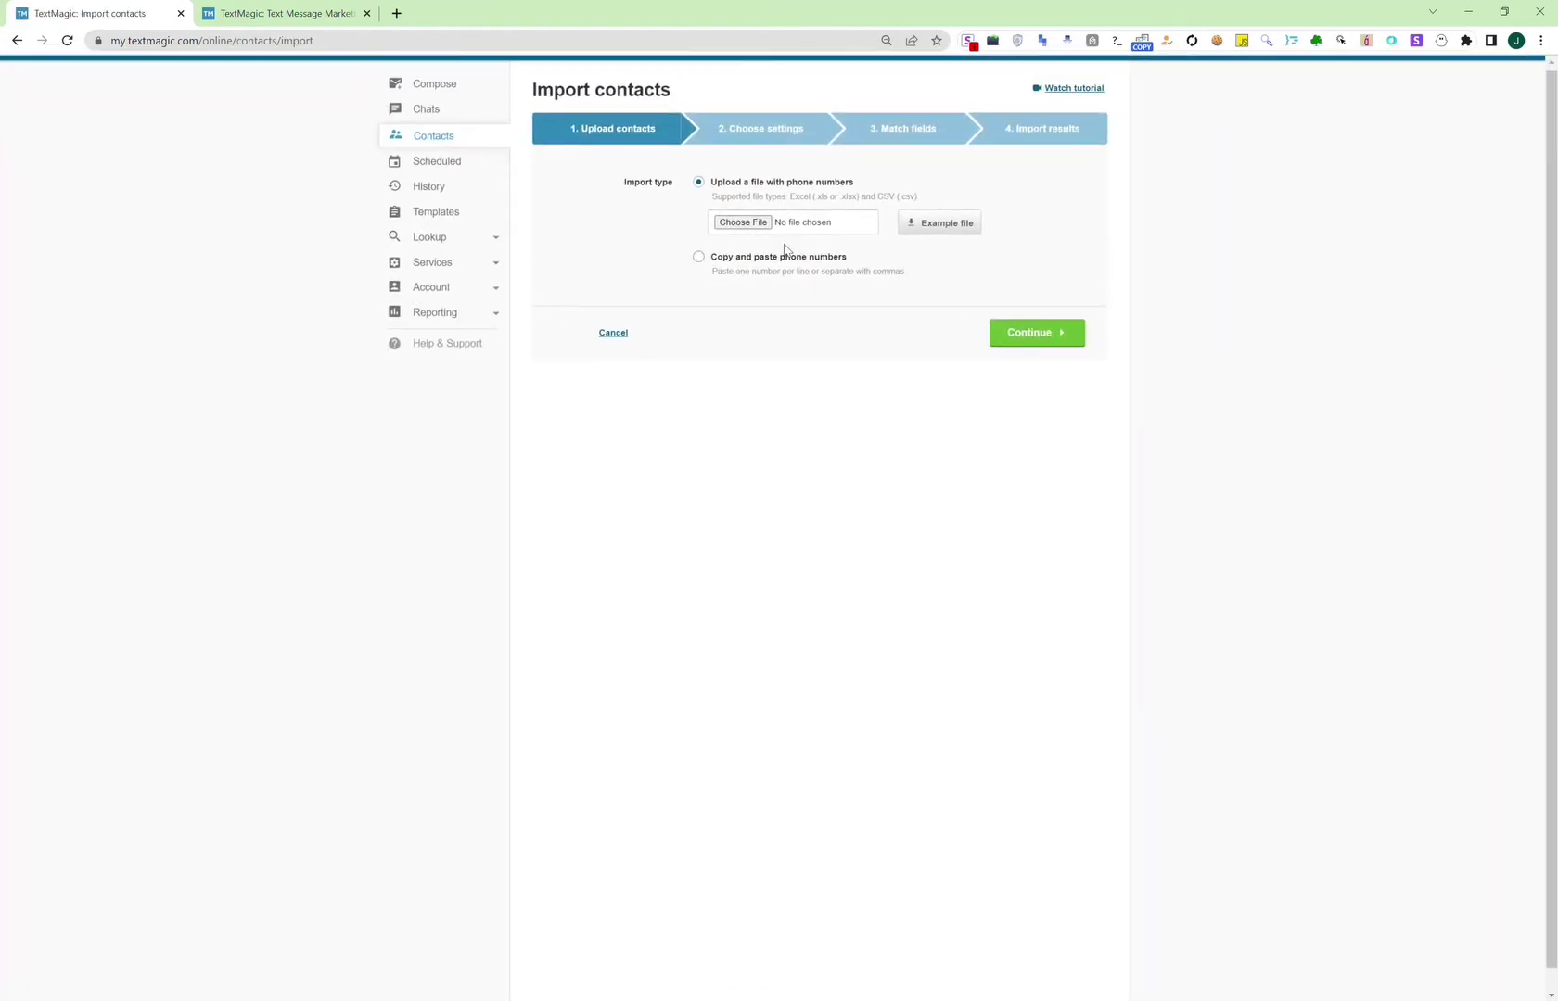
# Step: Import pasted United States phone numbers into the Unsubscribers list and review the unsubscribe warning
pyautogui.click(771, 260)
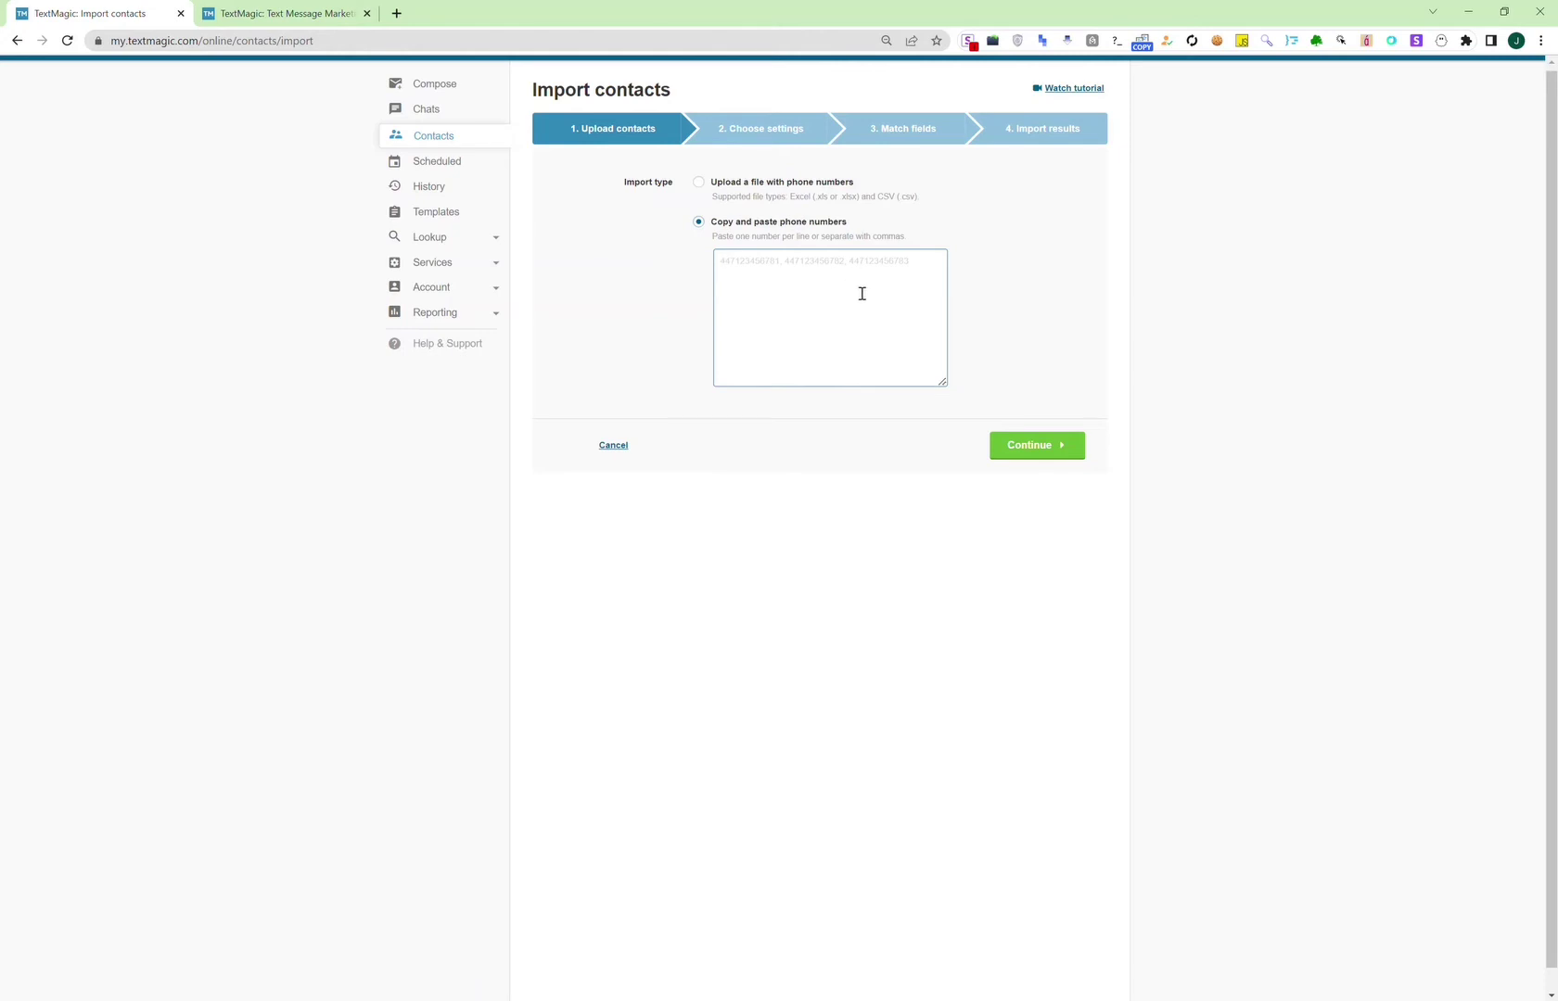
pyautogui.click(762, 185)
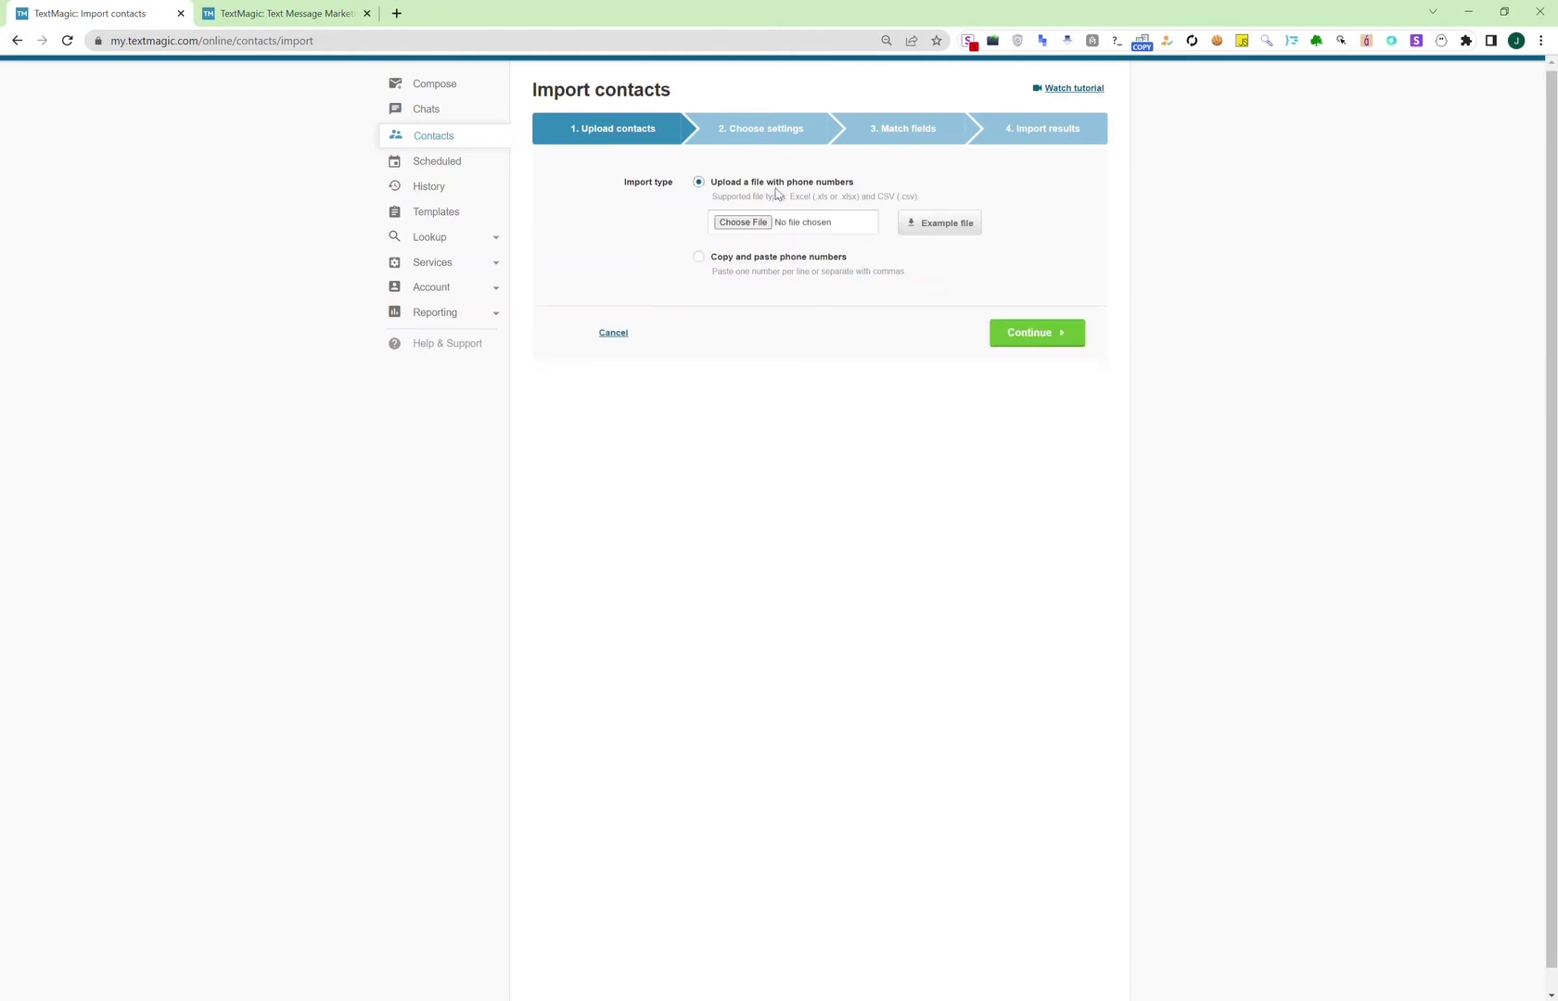
pyautogui.click(810, 259)
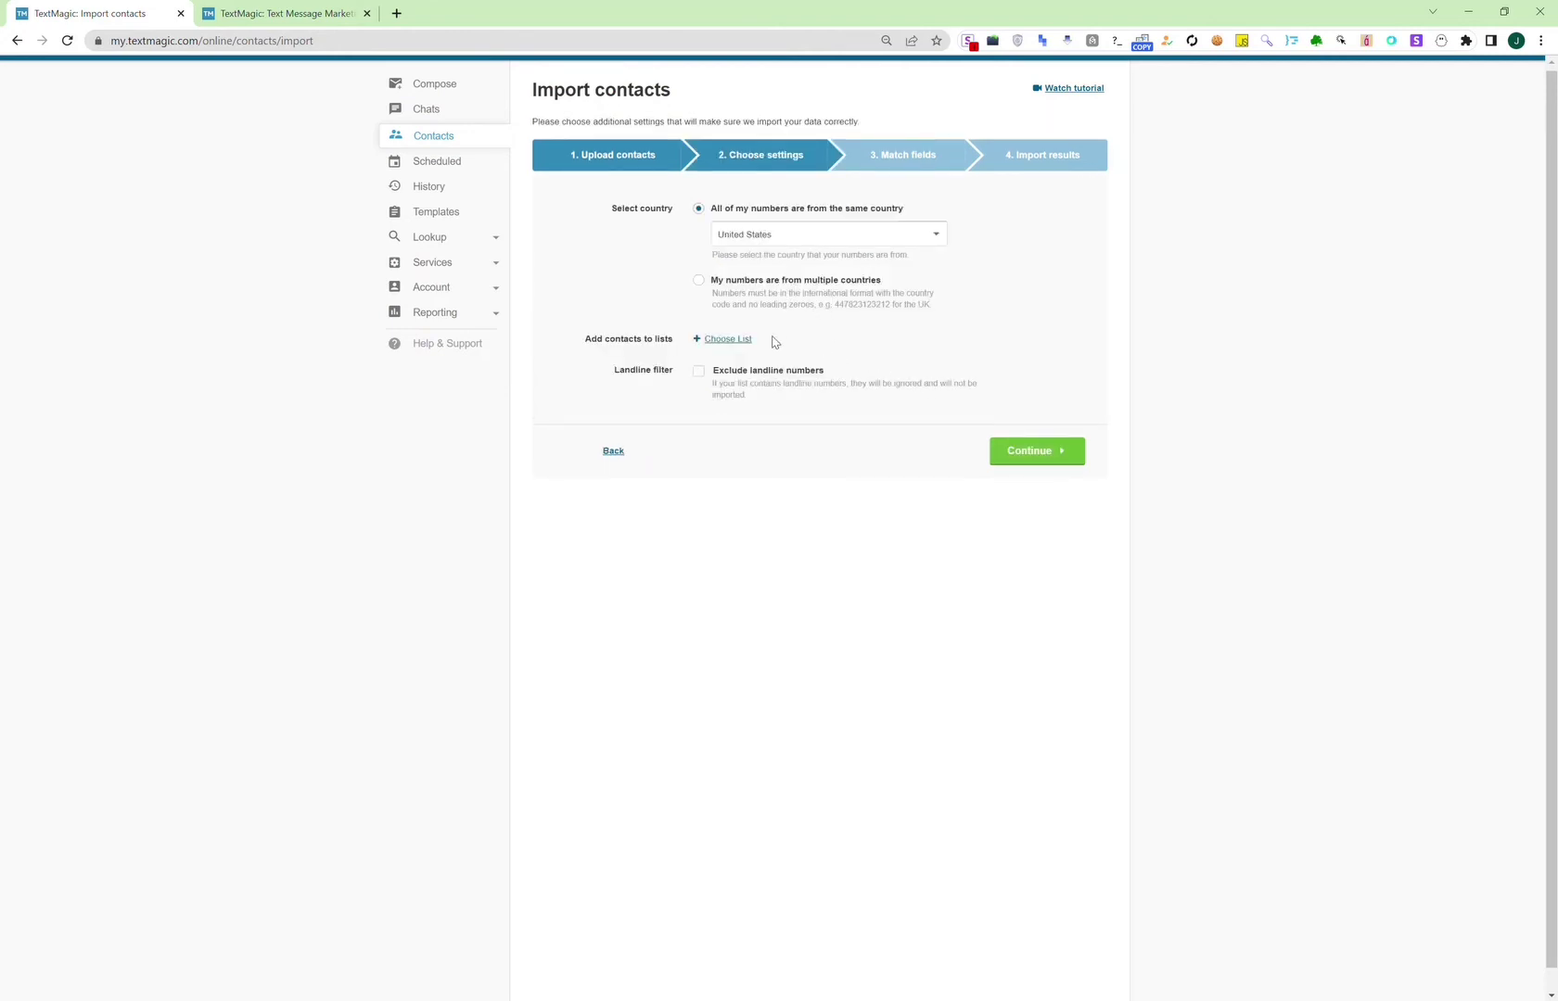
pyautogui.click(732, 339)
pyautogui.click(818, 547)
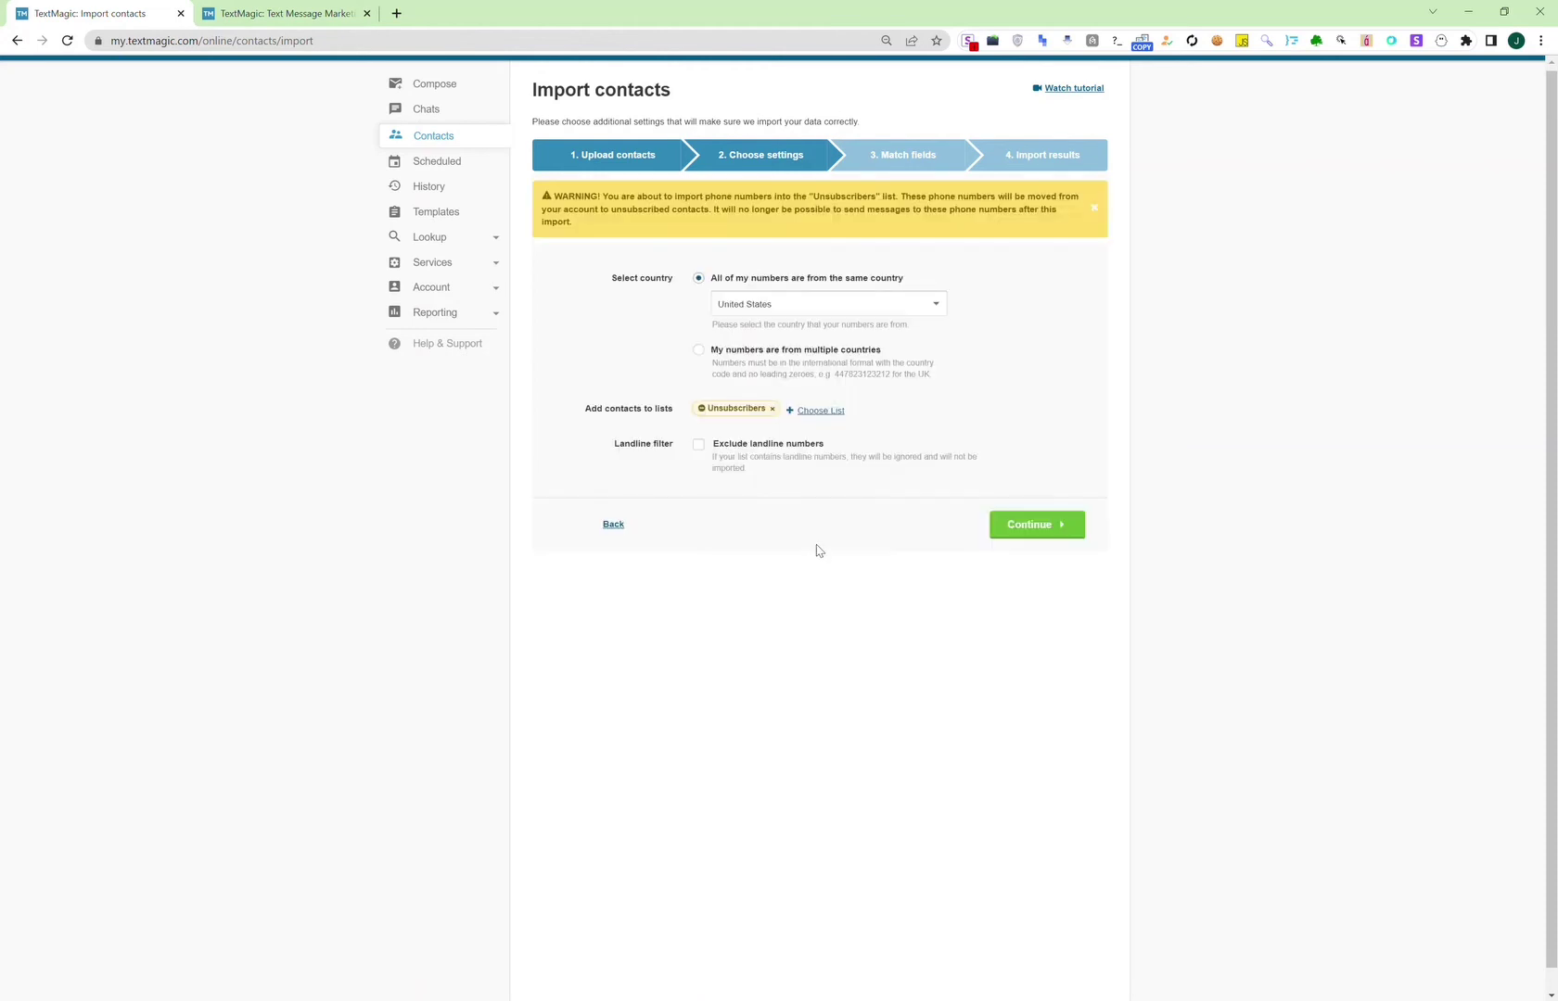
pyautogui.keyDown('ctrl'); pyautogui.scroll(1, 816, 551); pyautogui.keyUp('ctrl')
pyautogui.moveTo(674, 185); pyautogui.dragTo(535, 182)
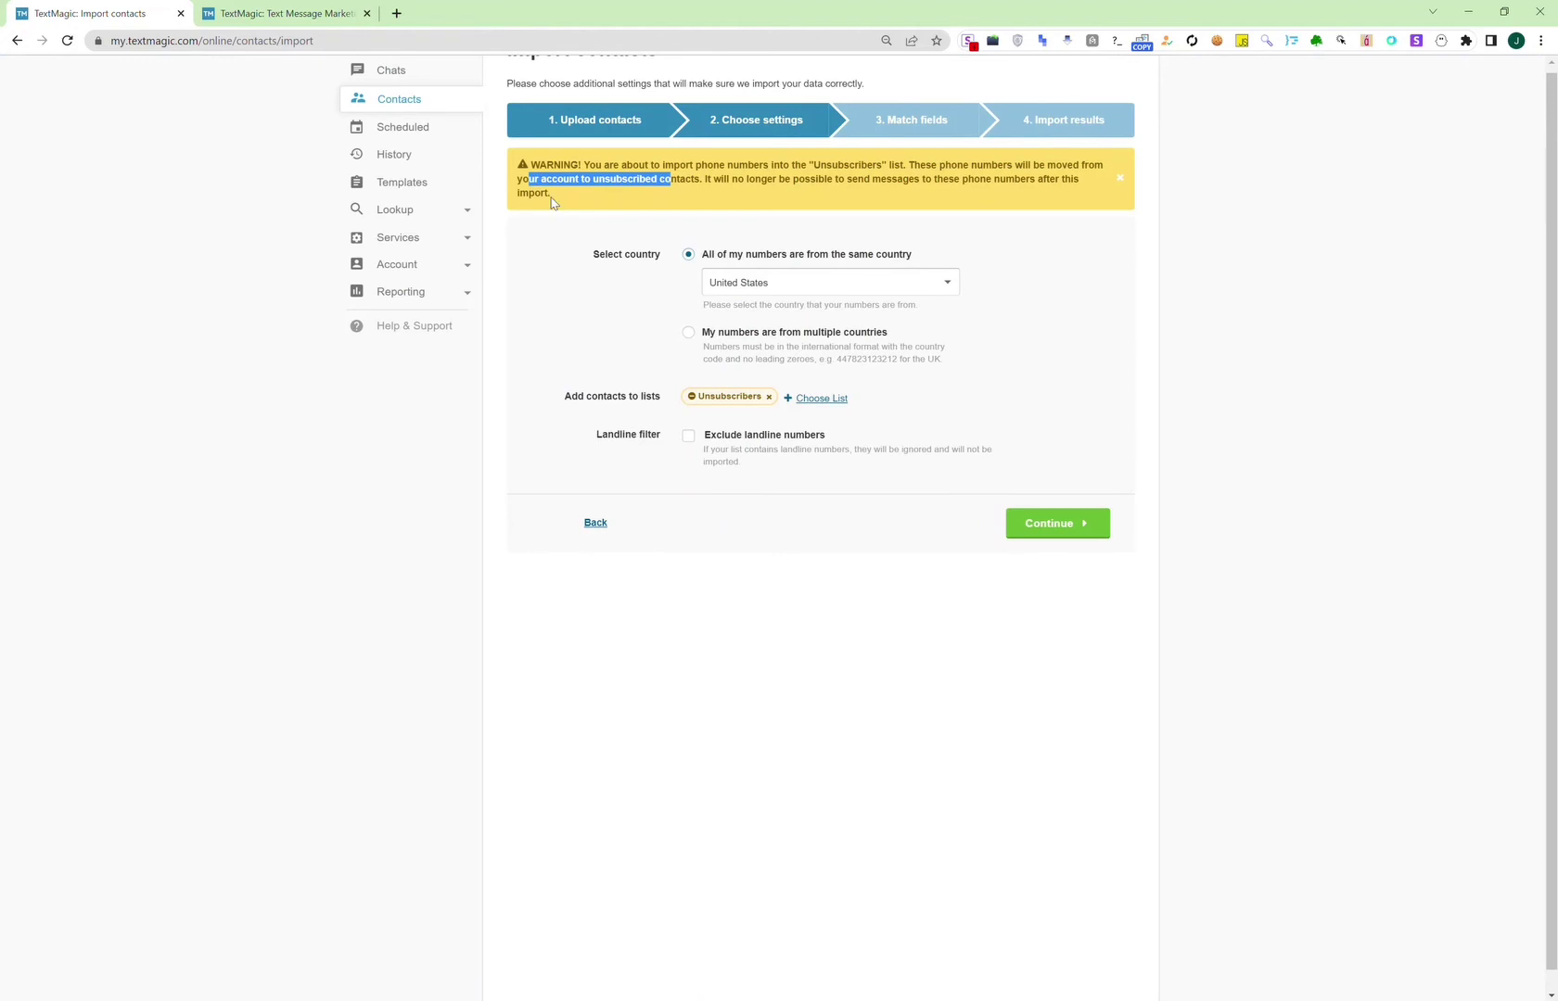
pyautogui.tripleClick(536, 173)
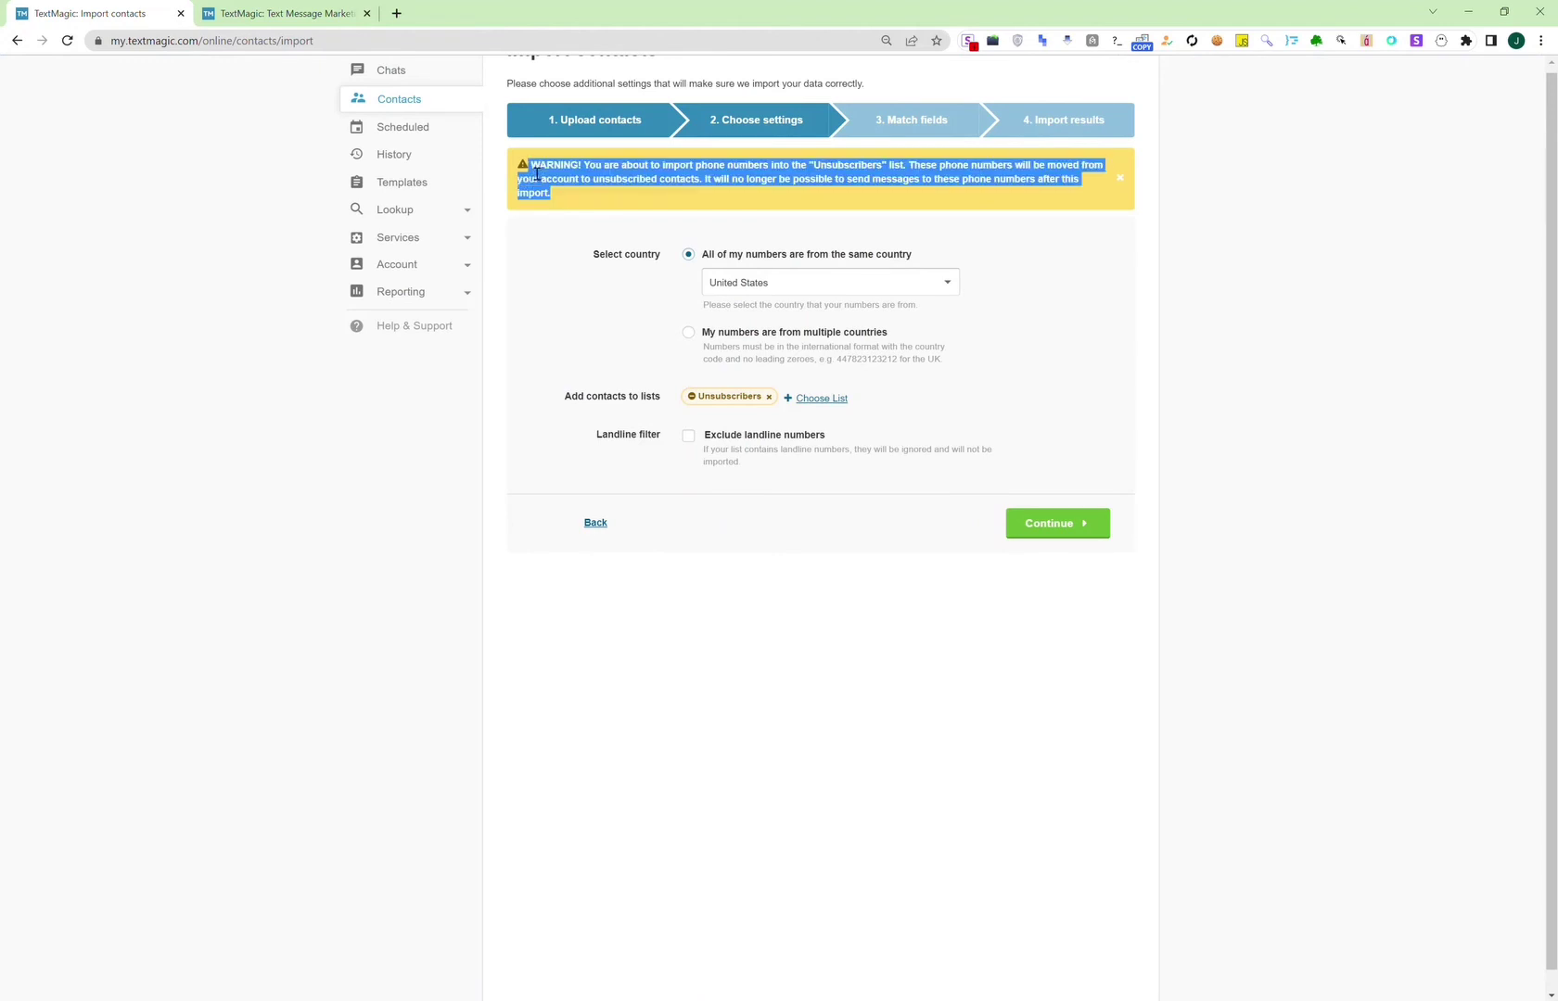
pyautogui.click(609, 211)
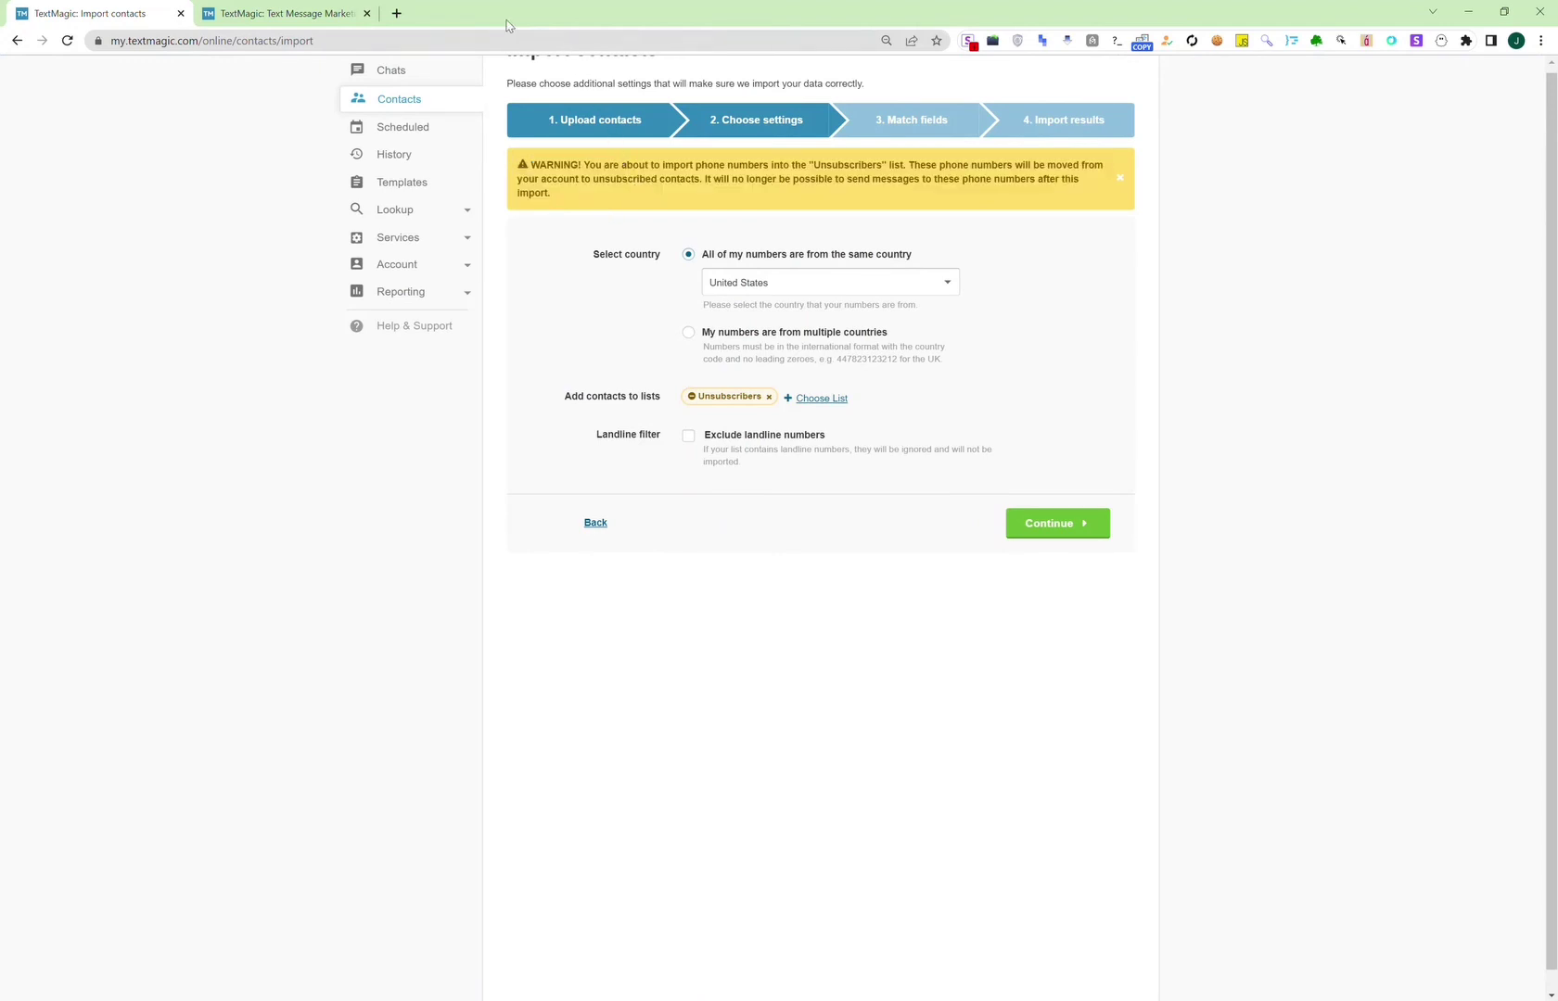
# Step: Open the Unsubscribers list of 7,075 contacts from the Contacts overview
pyautogui.click(443, 104)
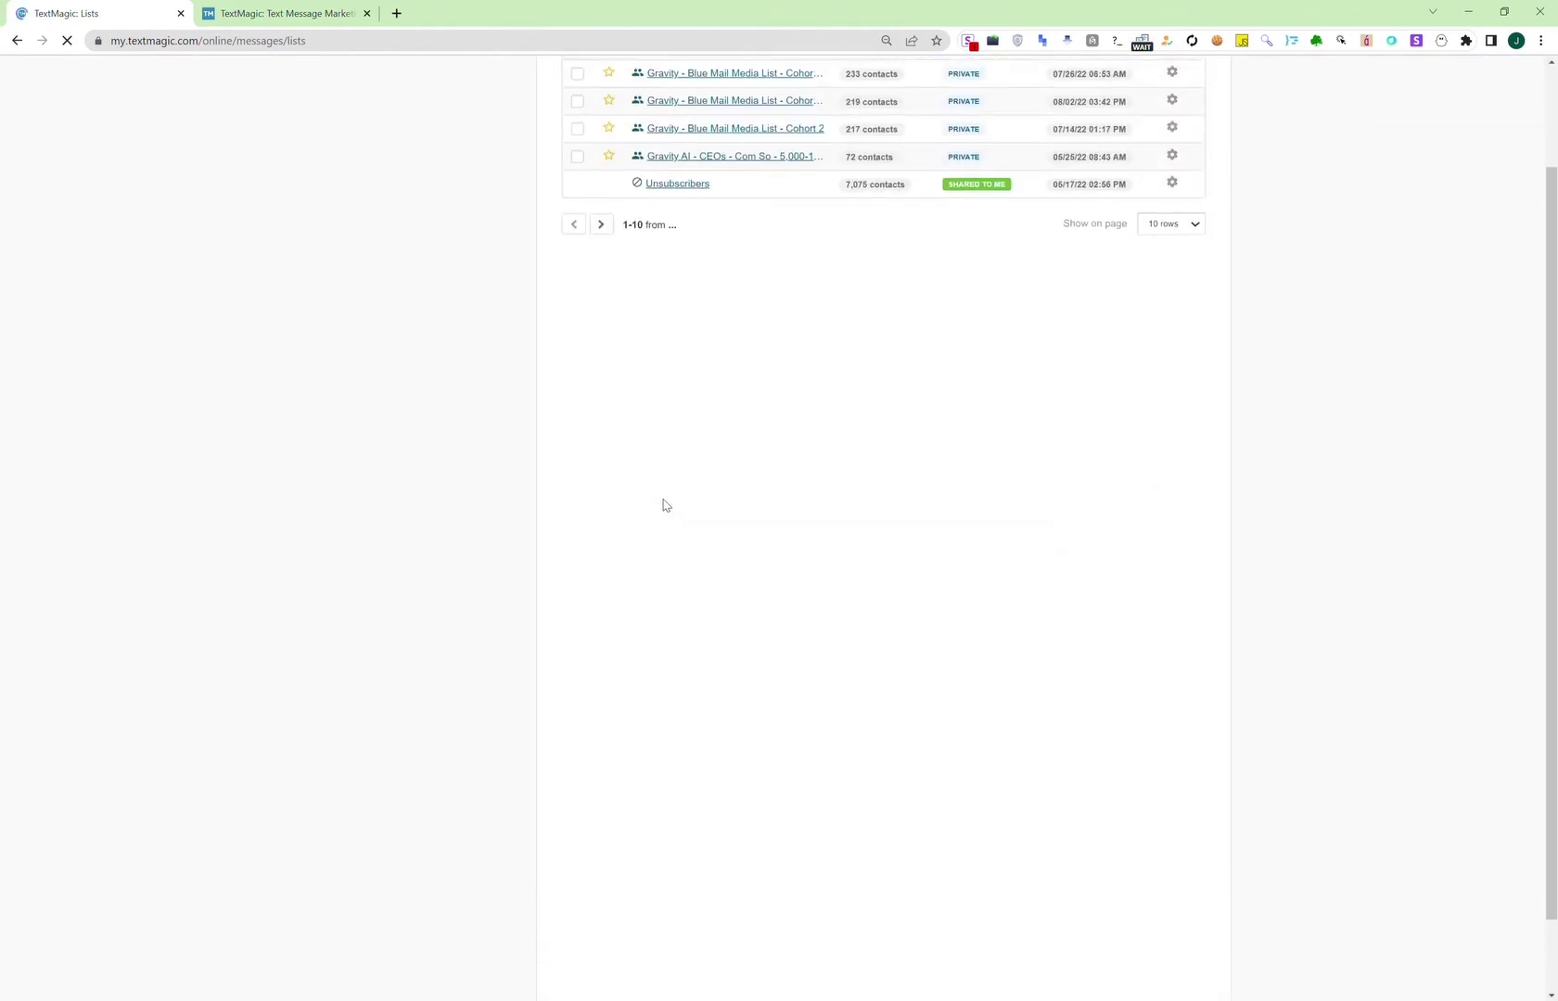
pyautogui.scroll(2, 669, 357)
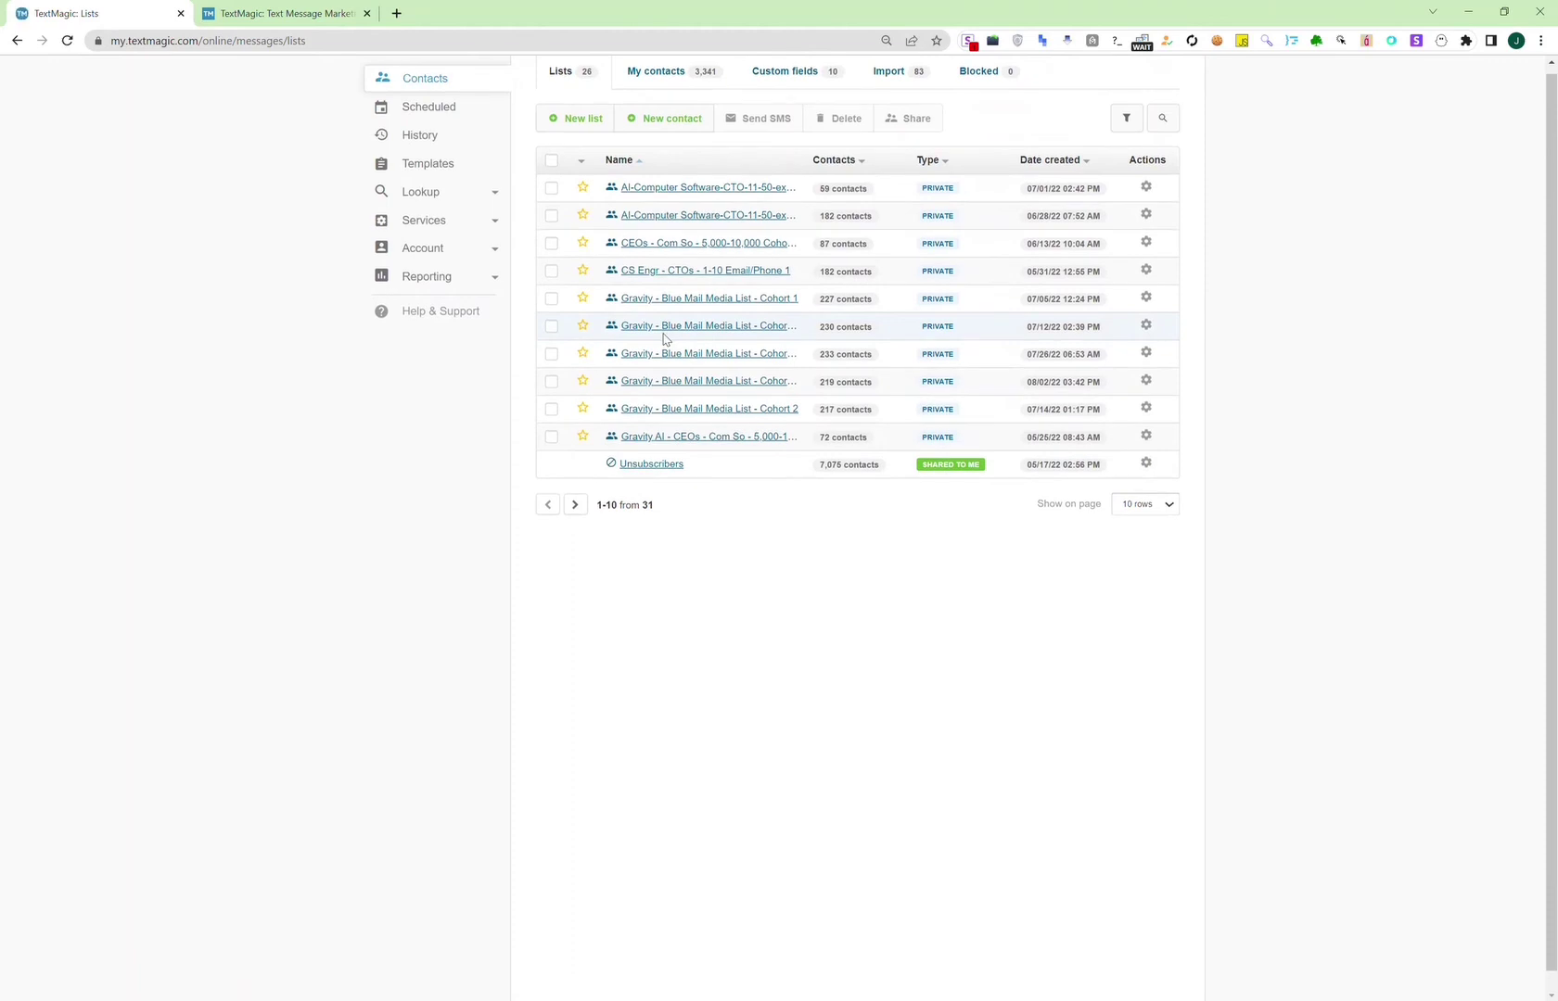
pyautogui.click(644, 464)
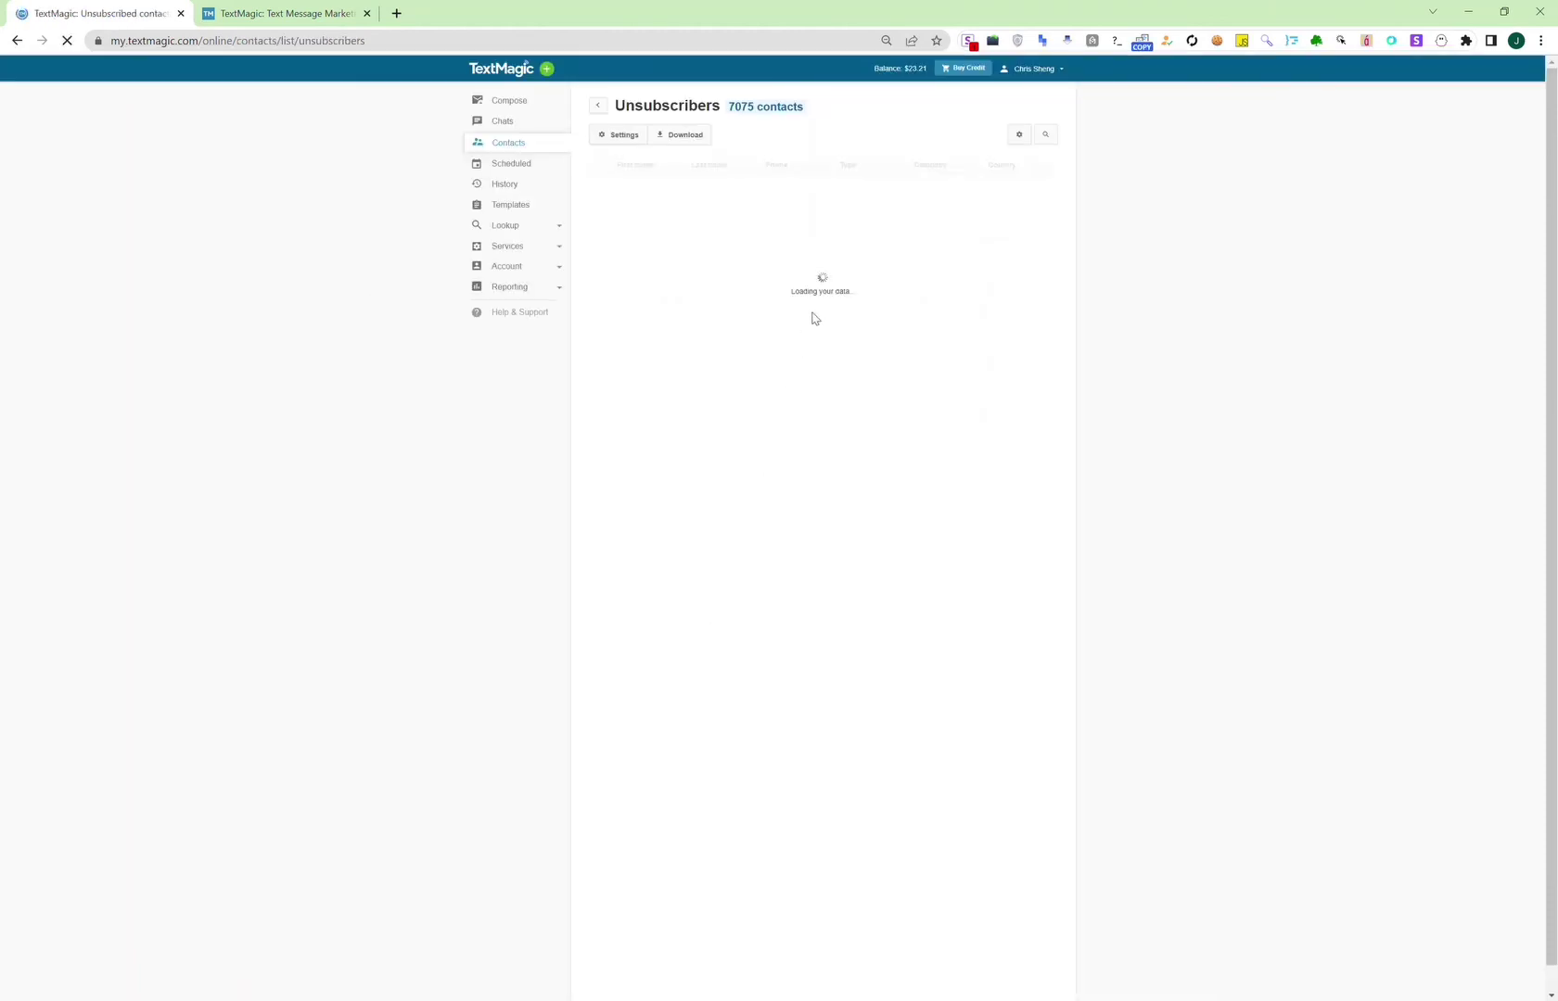
pyautogui.scroll(5, 823, 195)
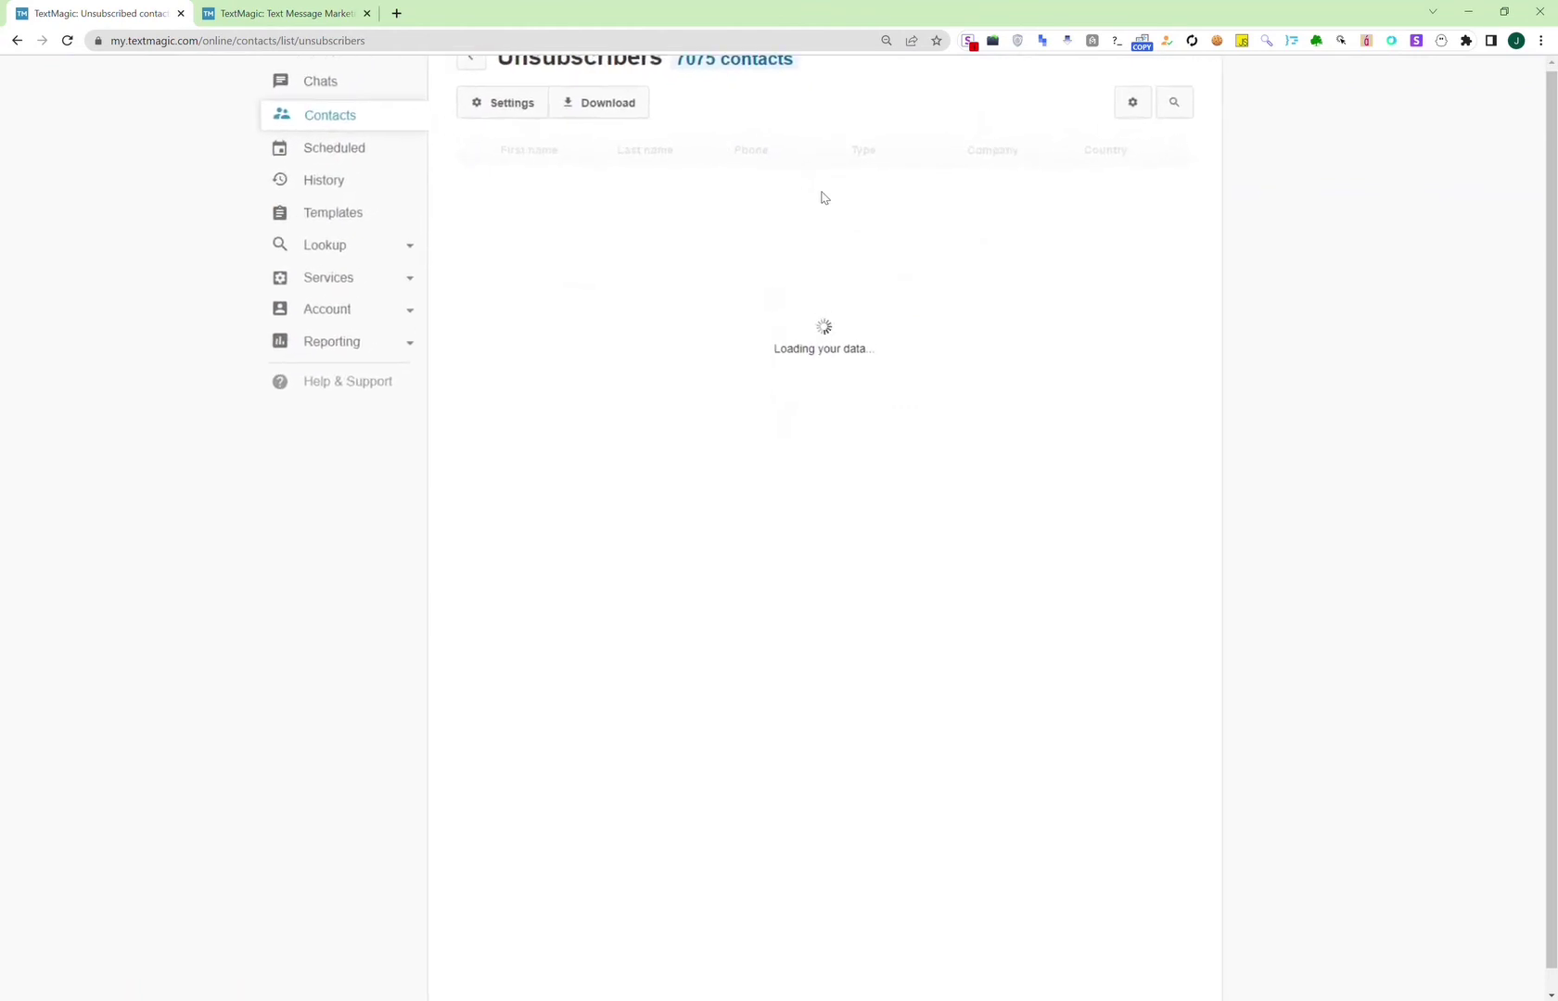
# Step: Open the table search, check a row's actions, then open the contacts page settings
pyautogui.click(1172, 104)
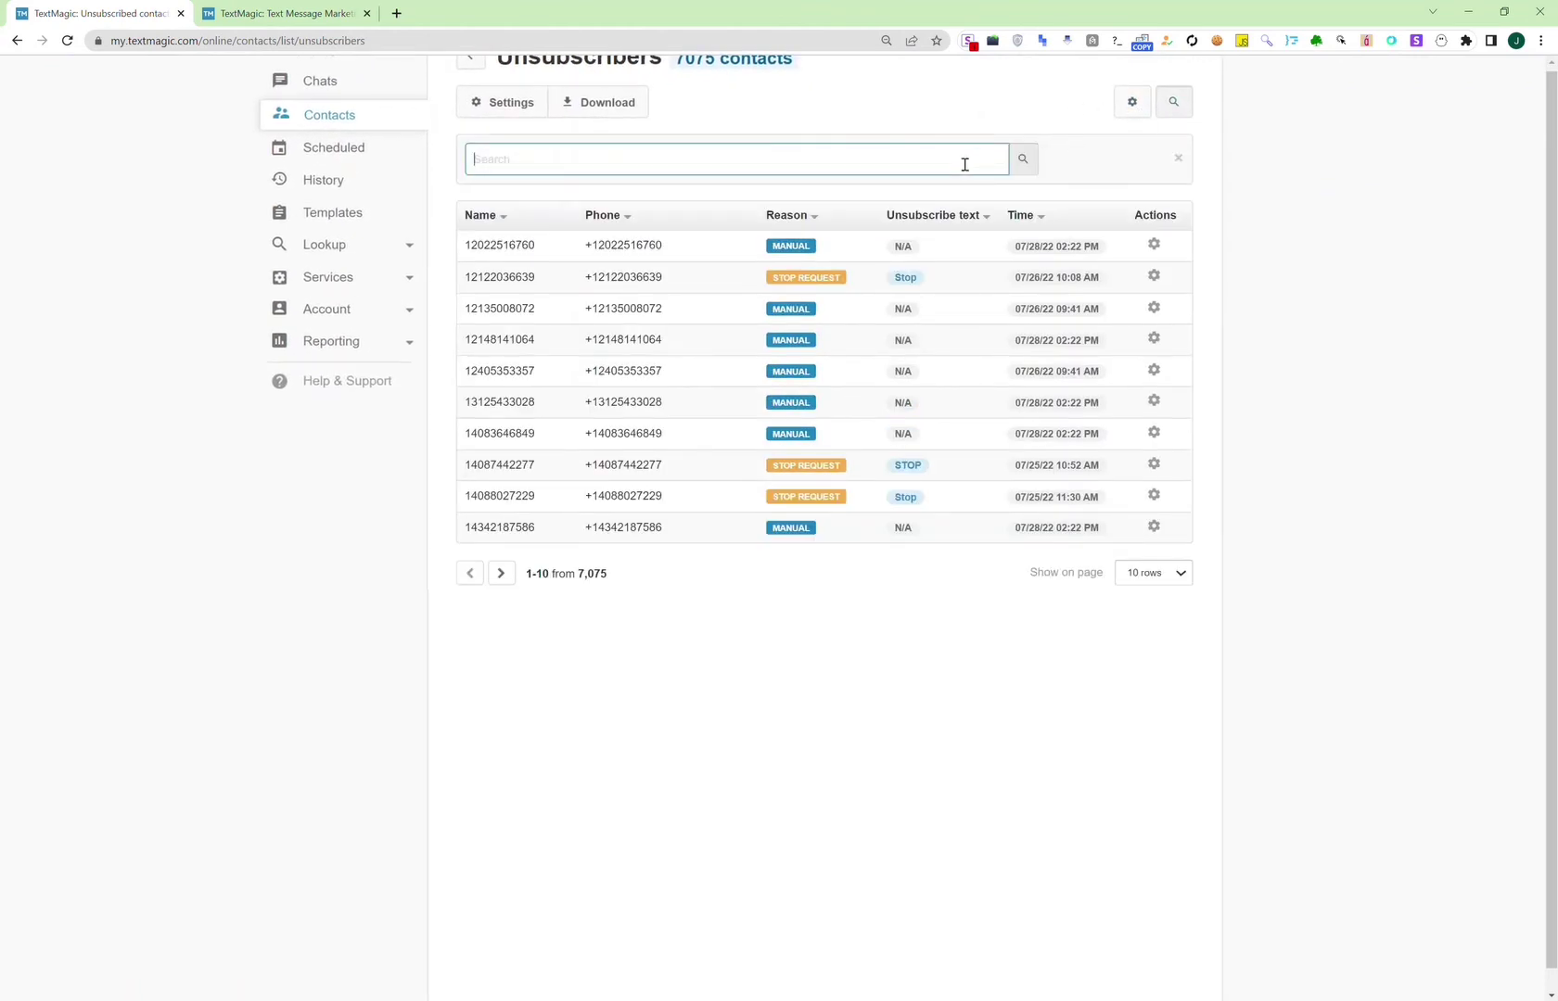
pyautogui.click(1156, 245)
pyautogui.click(1262, 296)
pyautogui.click(1147, 103)
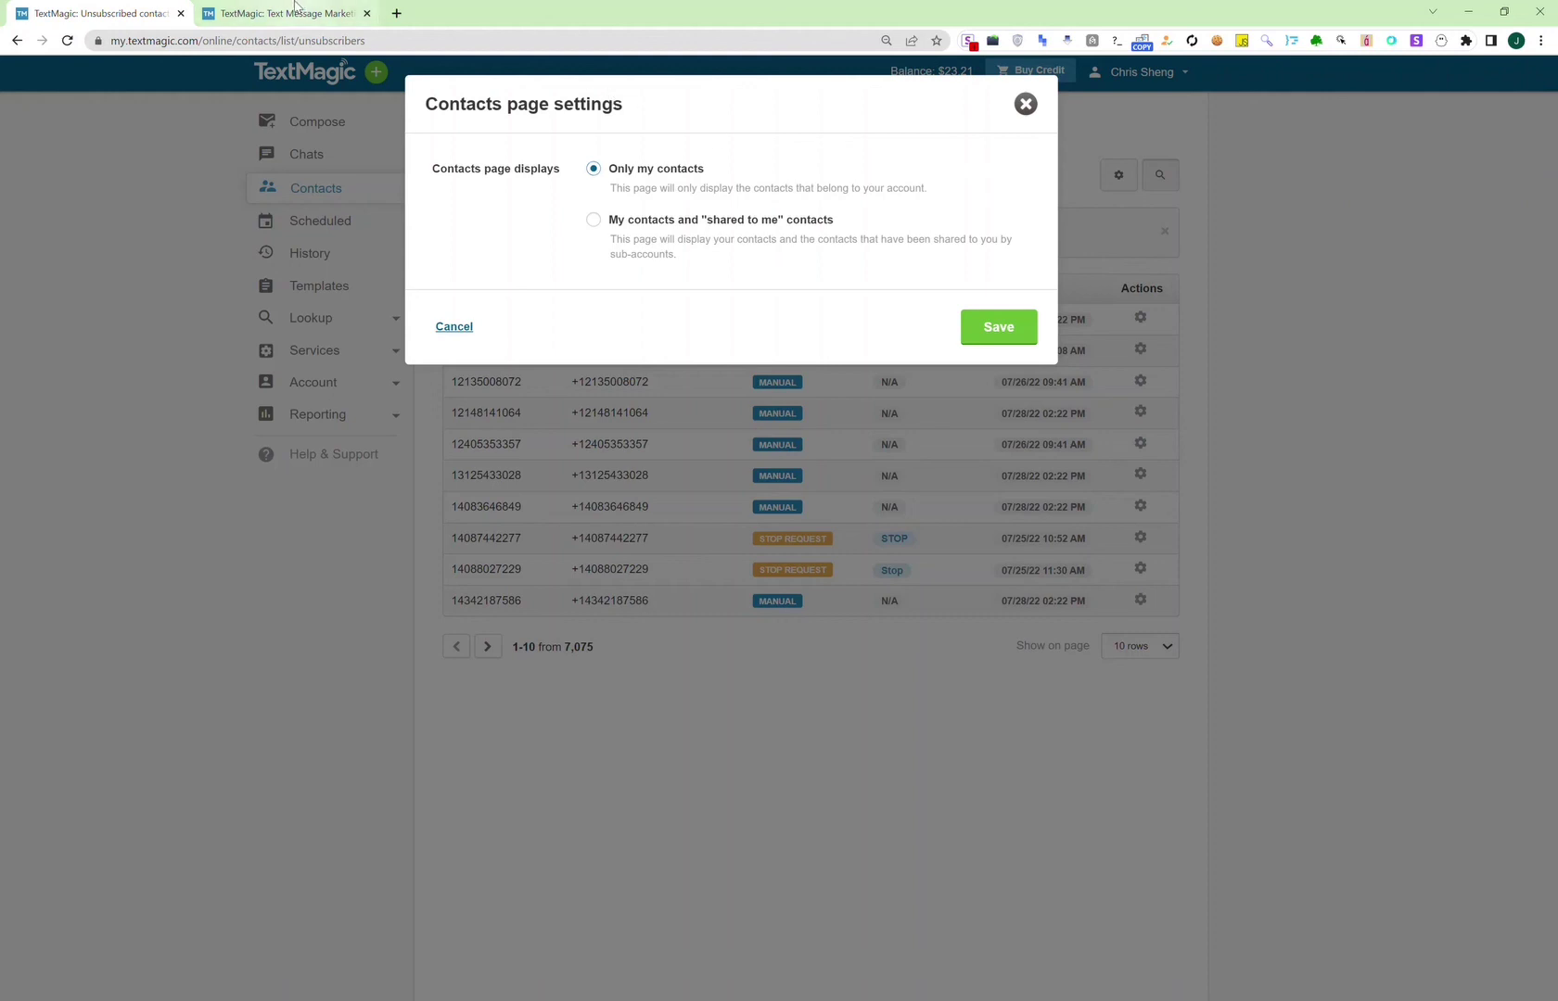
# Step: Glance over the TextMagic marketing site, then return to the app and view the Numbers list
pyautogui.click(295, 13)
pyautogui.scroll(5, 564, 487)
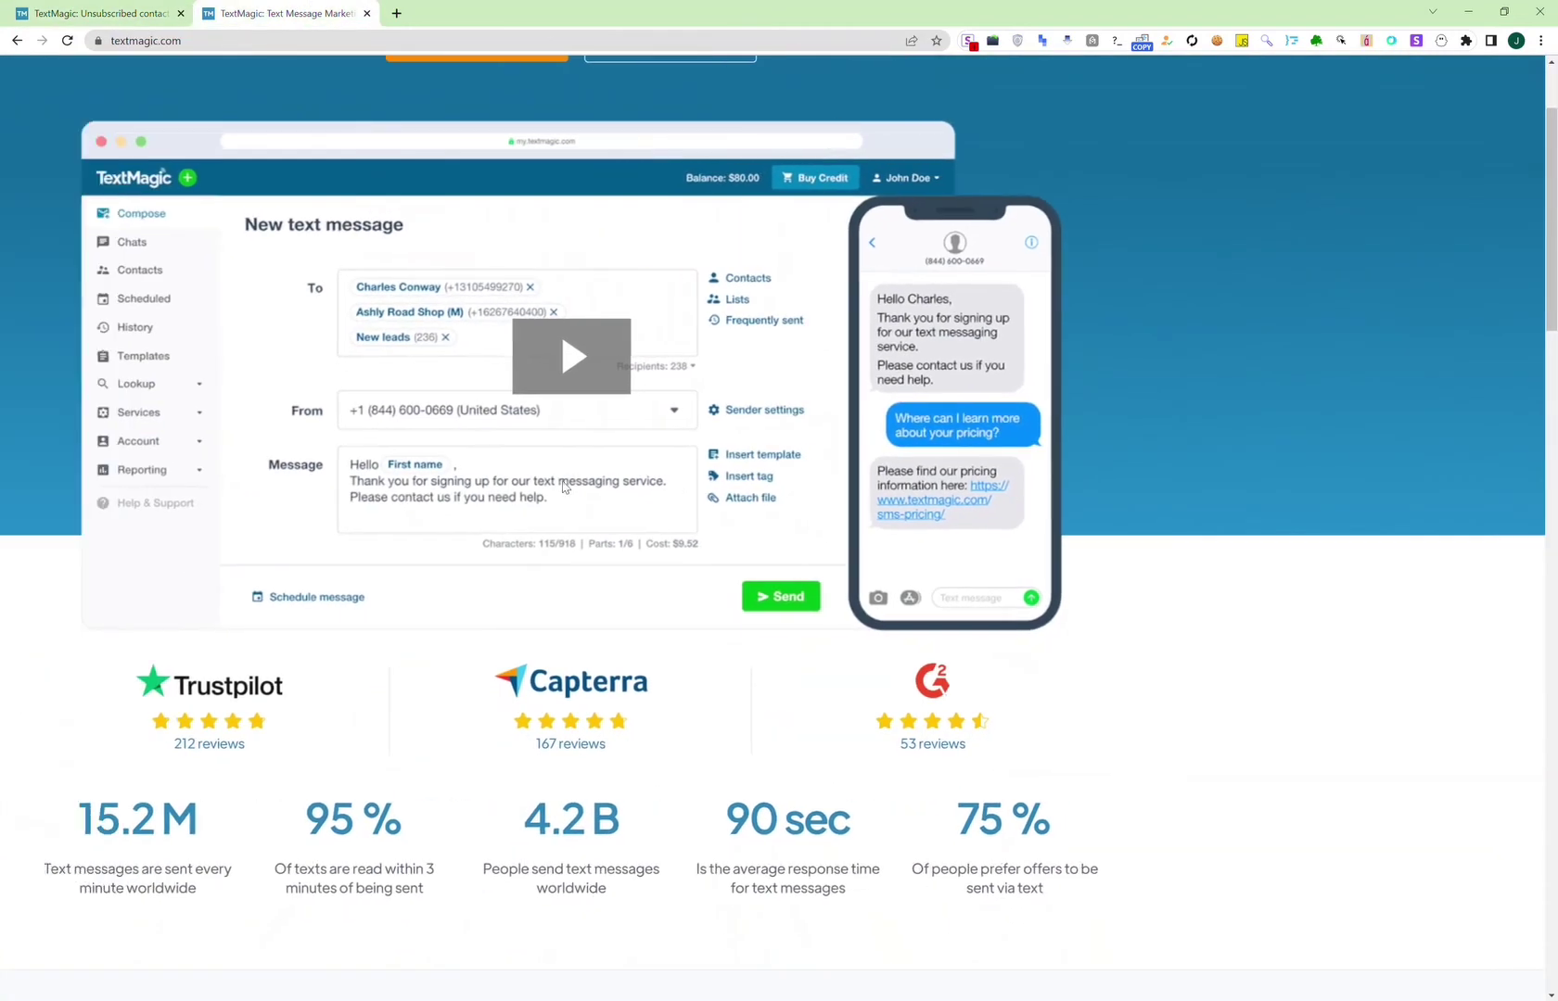
pyautogui.scroll(-1, 562, 487)
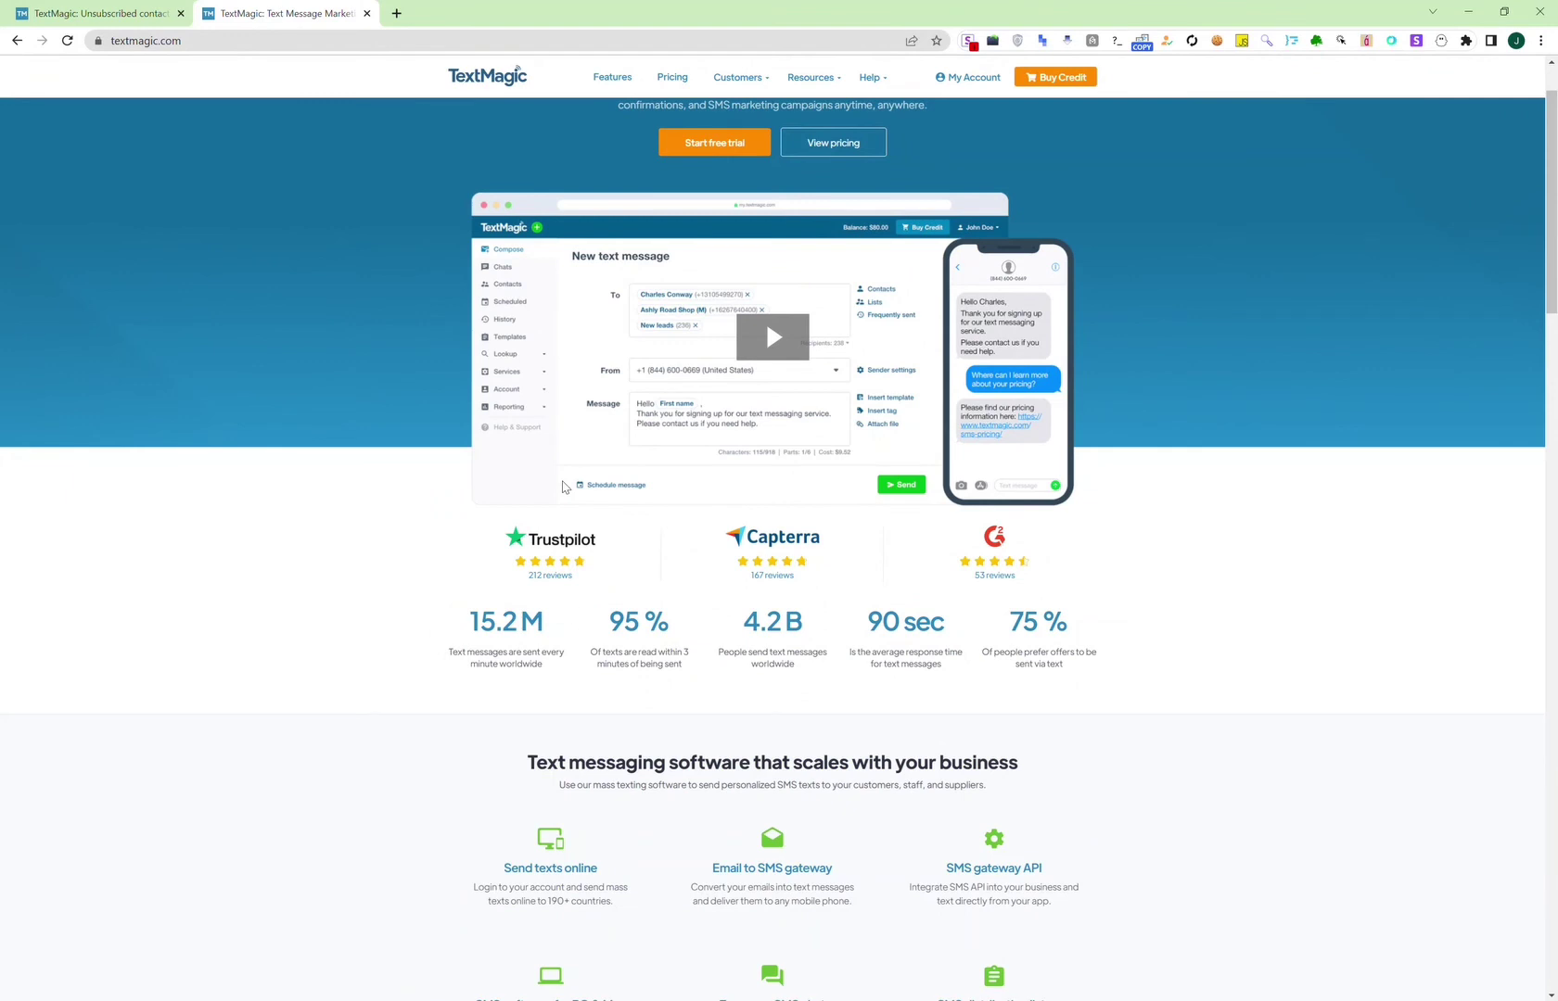
pyautogui.hotkey('ctrl', 'Tab')
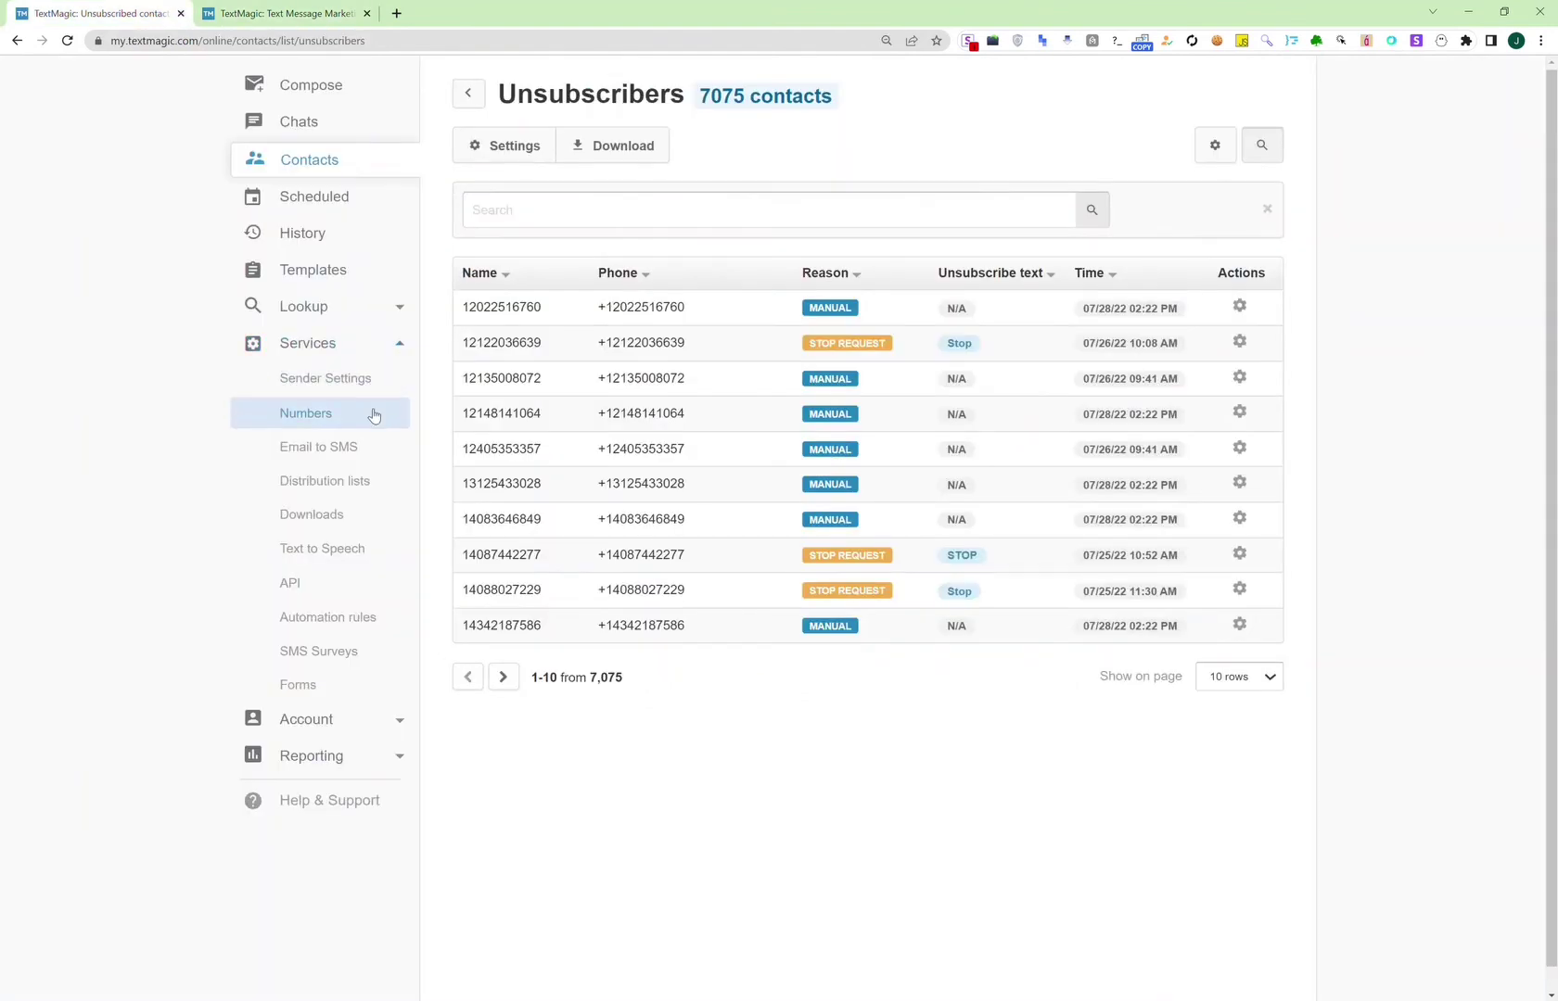
pyautogui.click(374, 415)
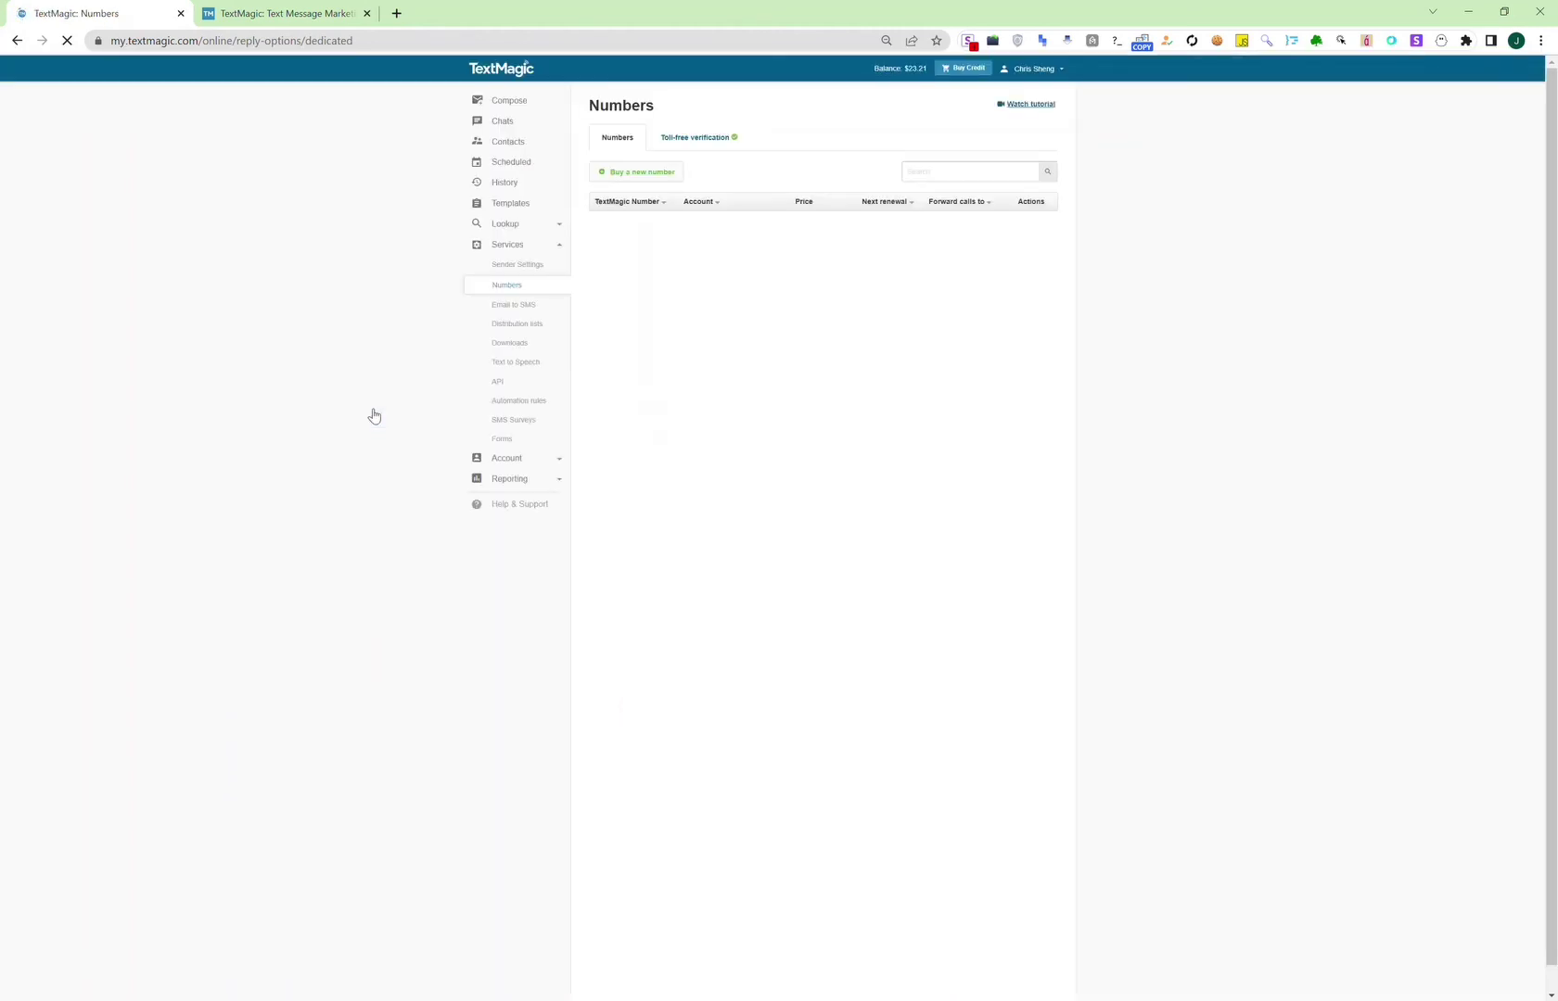
# Step: Read through the toll-free number verification support guide, then return to the app's Toll-free verification page
pyautogui.click(702, 139)
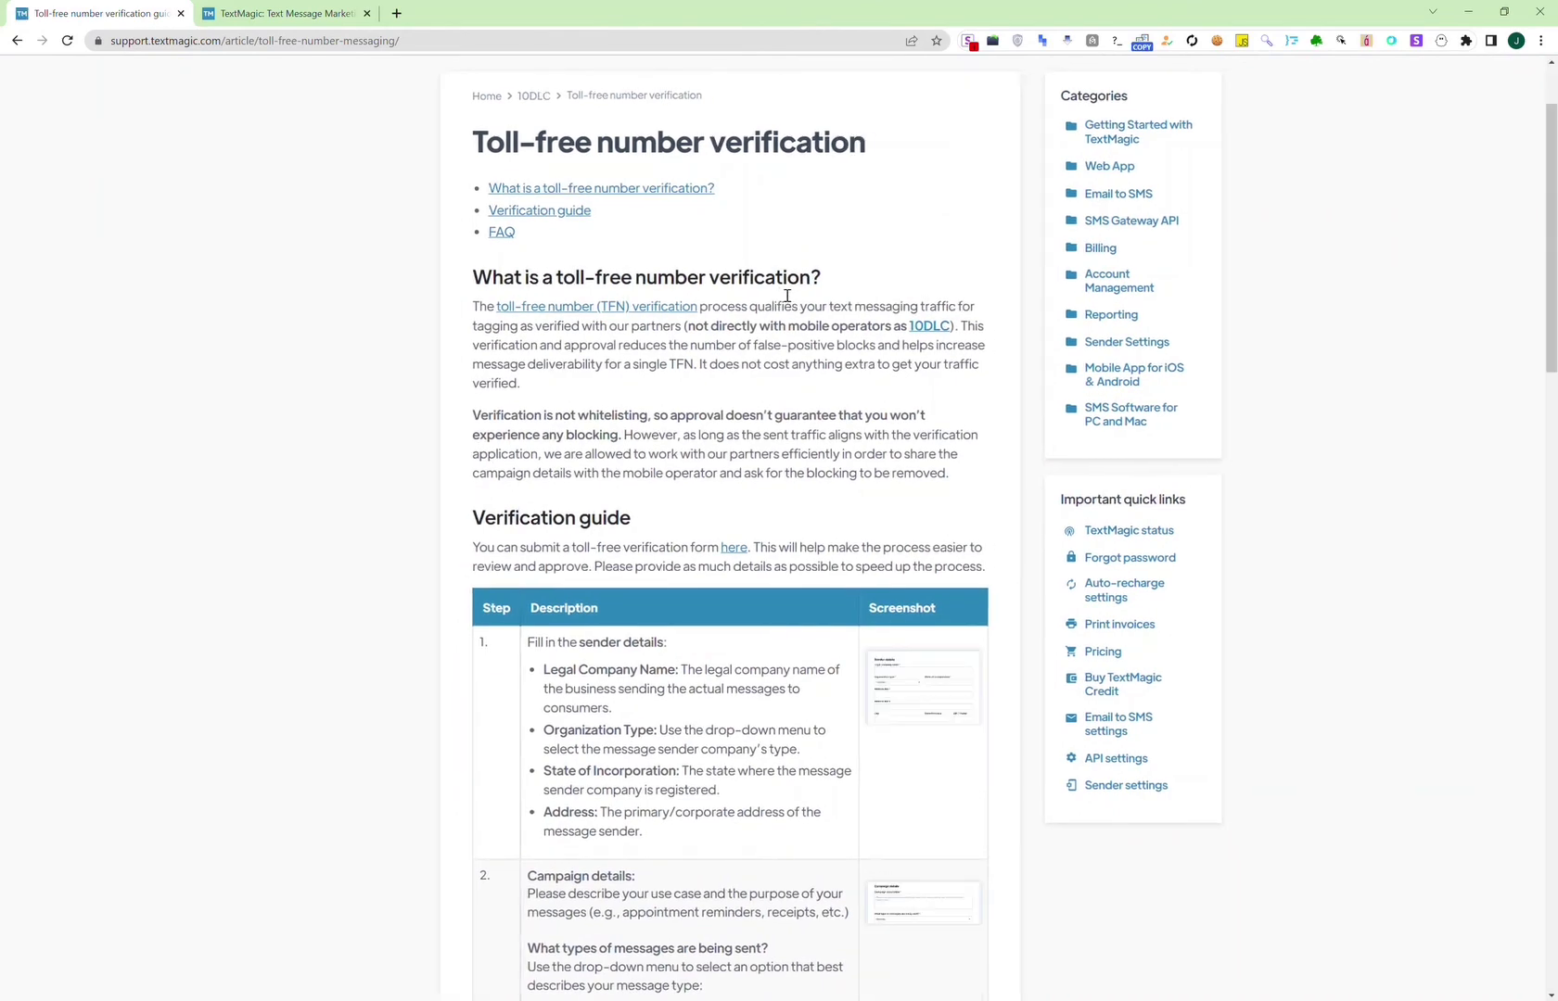
pyautogui.scroll(-10, 786, 295)
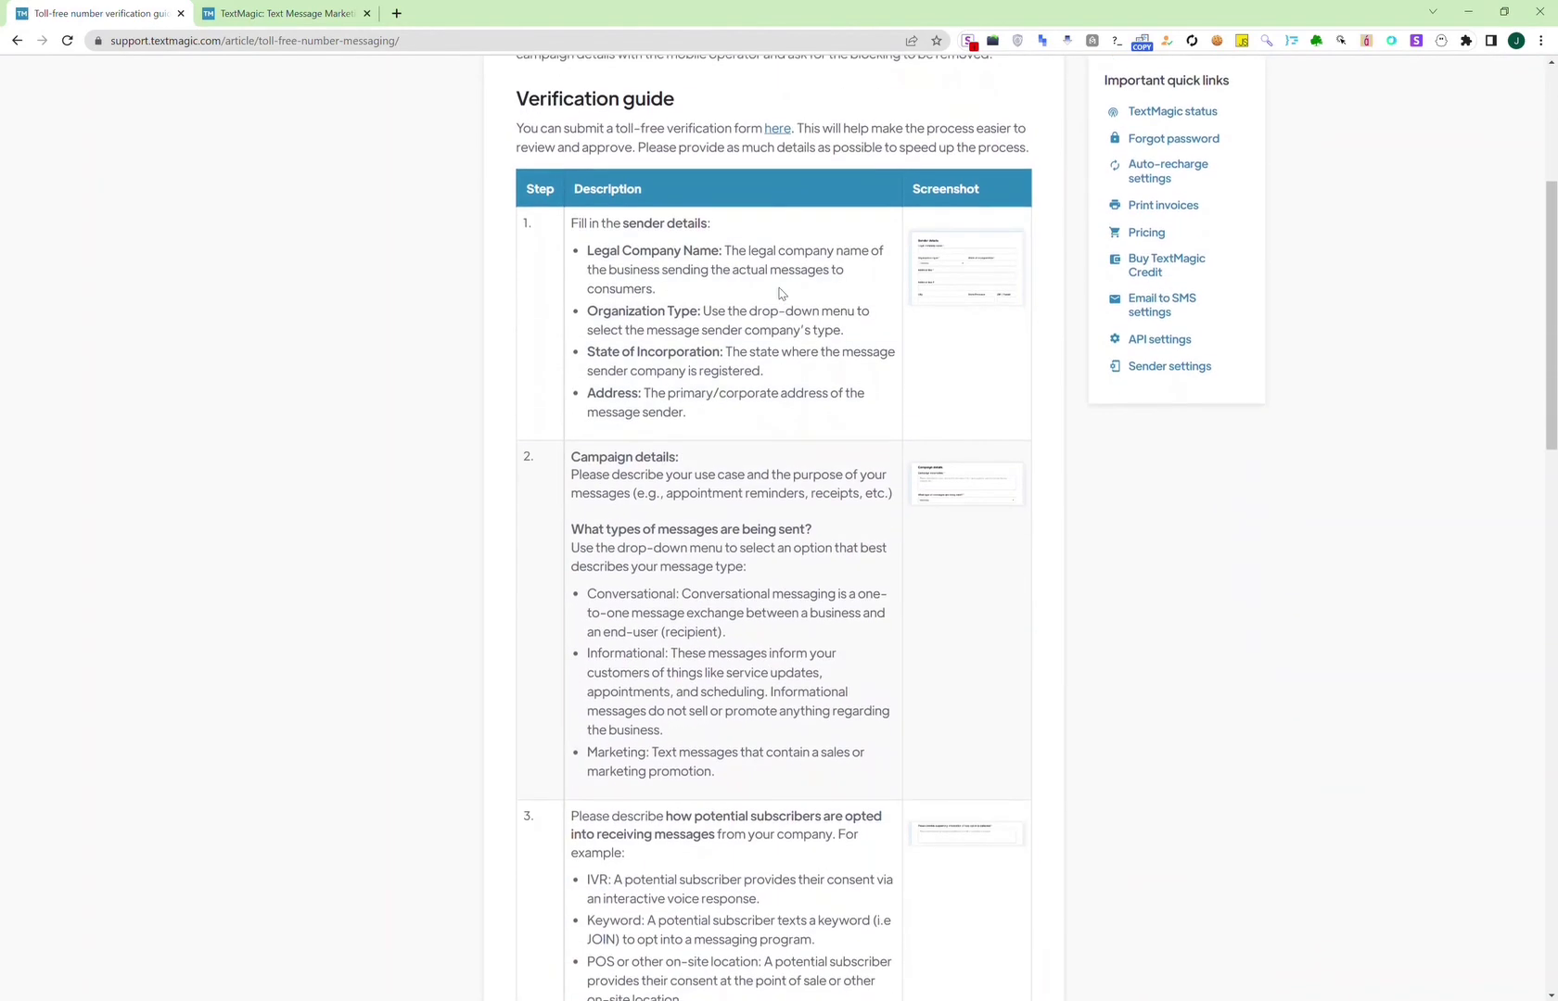
pyautogui.scroll(-2, 786, 295)
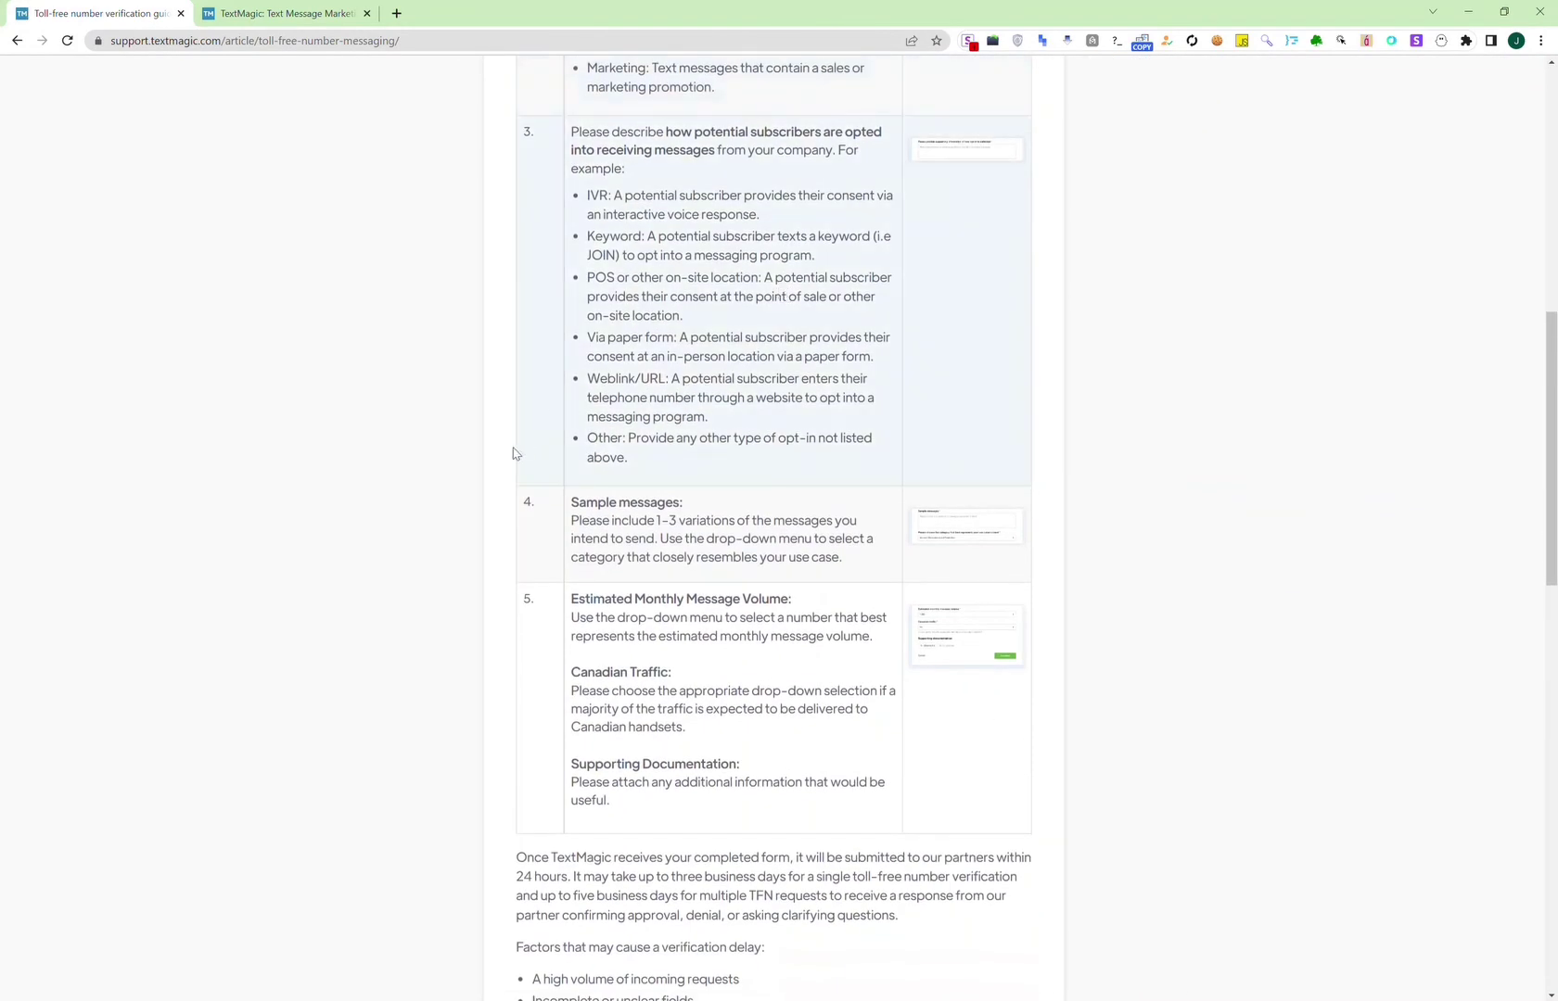
pyautogui.scroll(4, 443, 454)
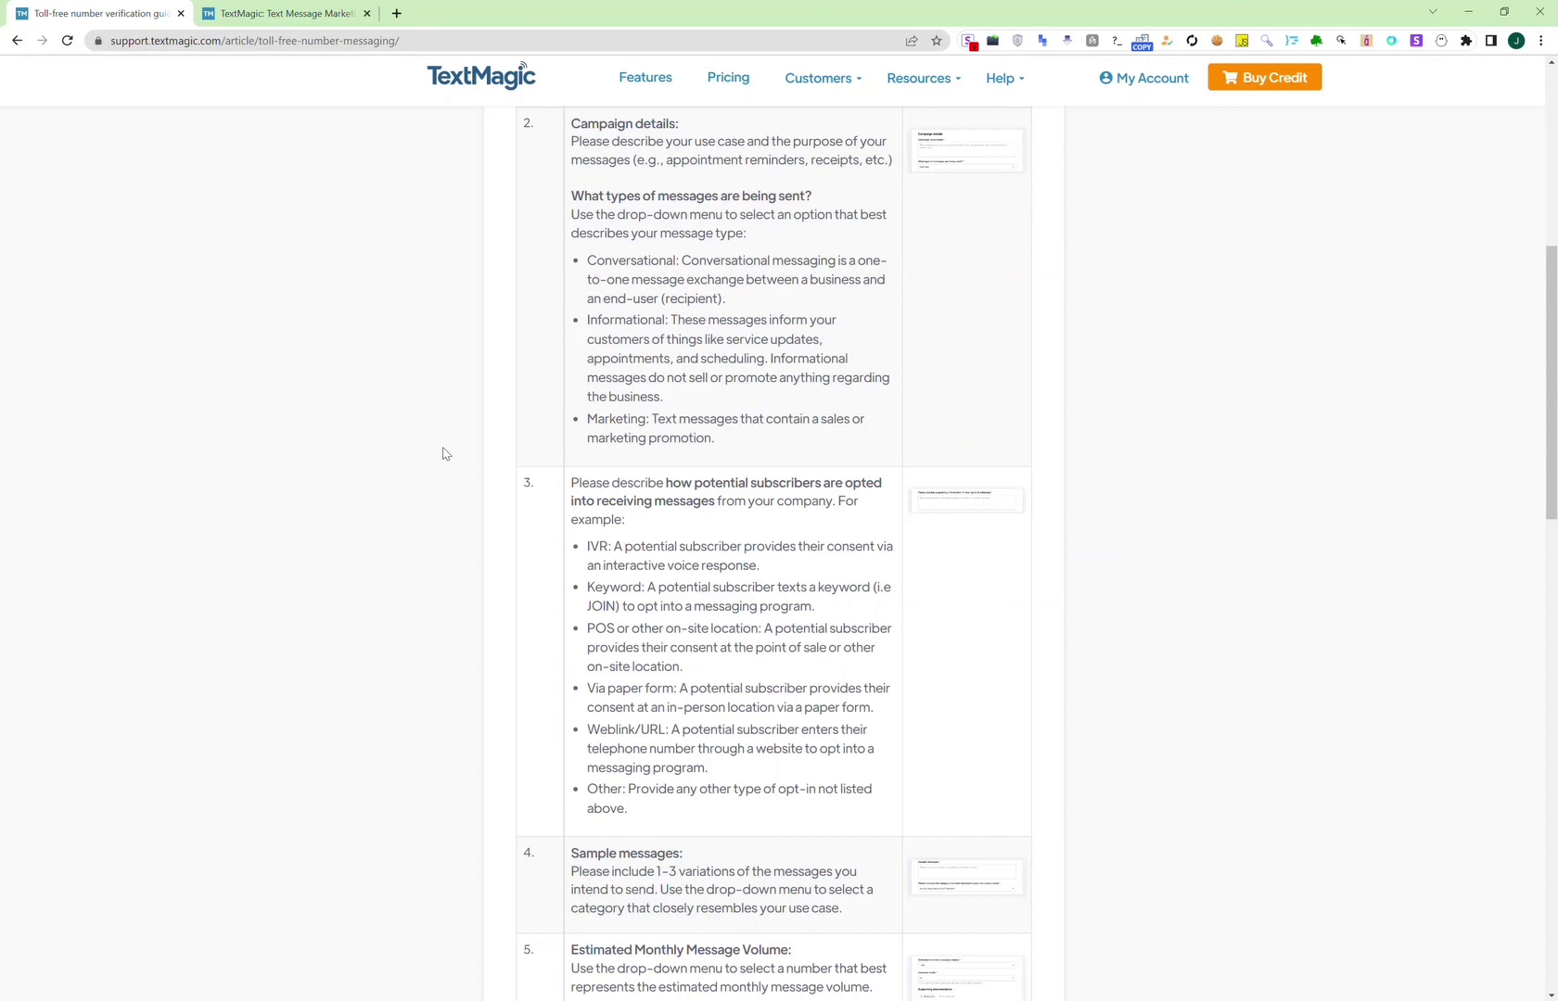
pyautogui.scroll(-2, 443, 453)
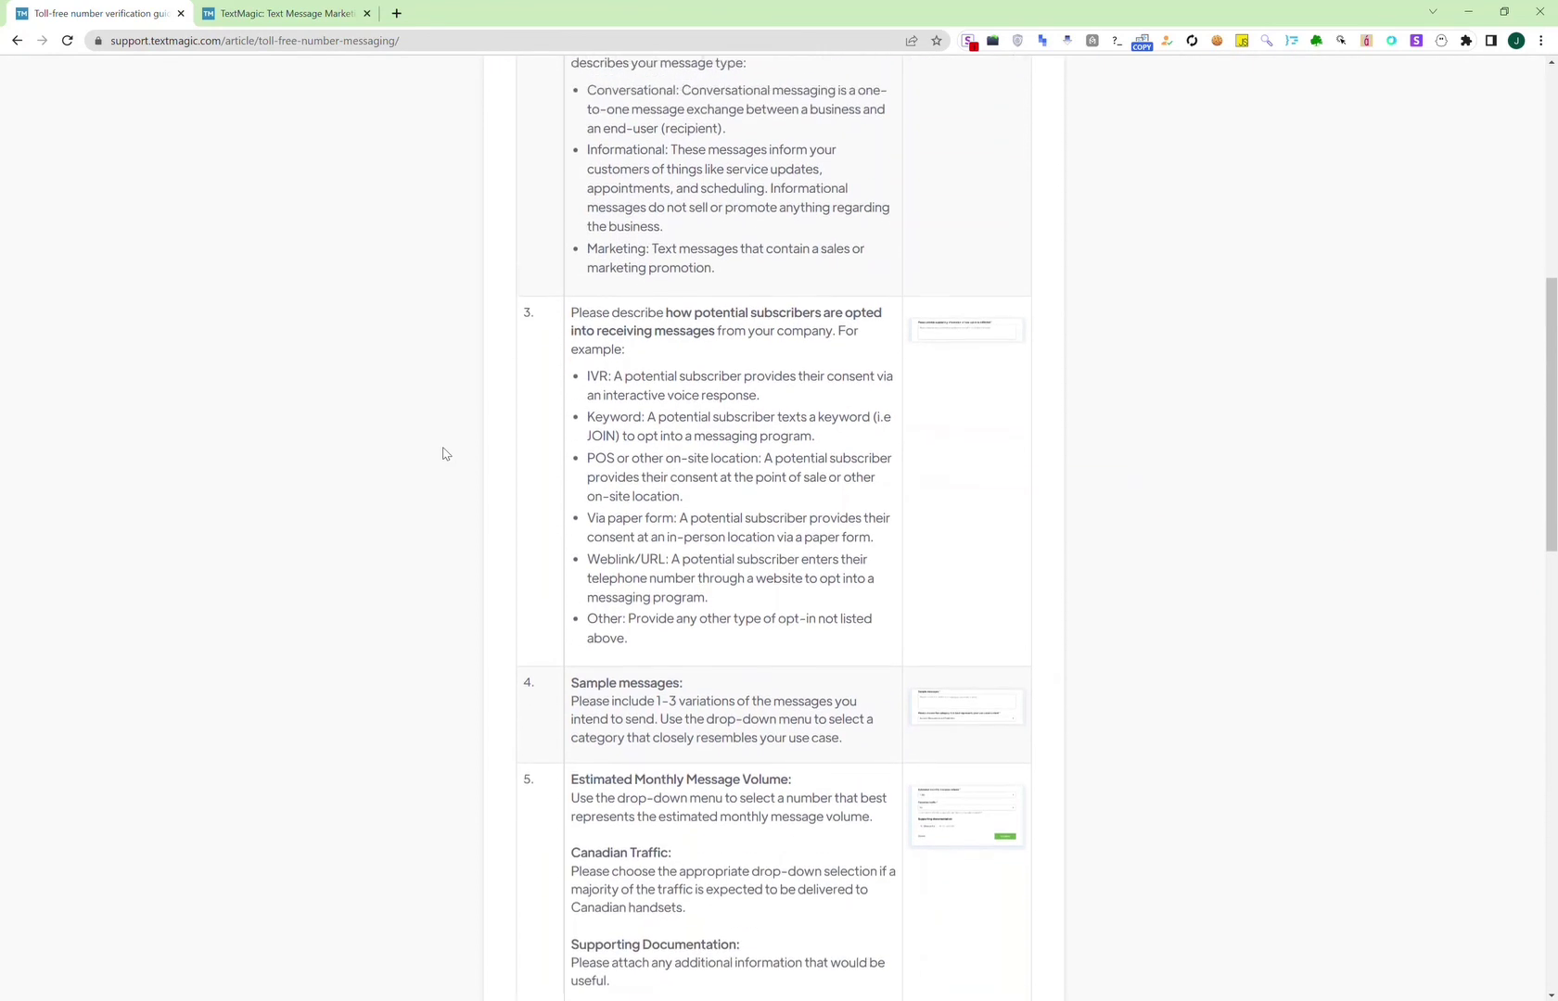
pyautogui.scroll(8, 443, 453)
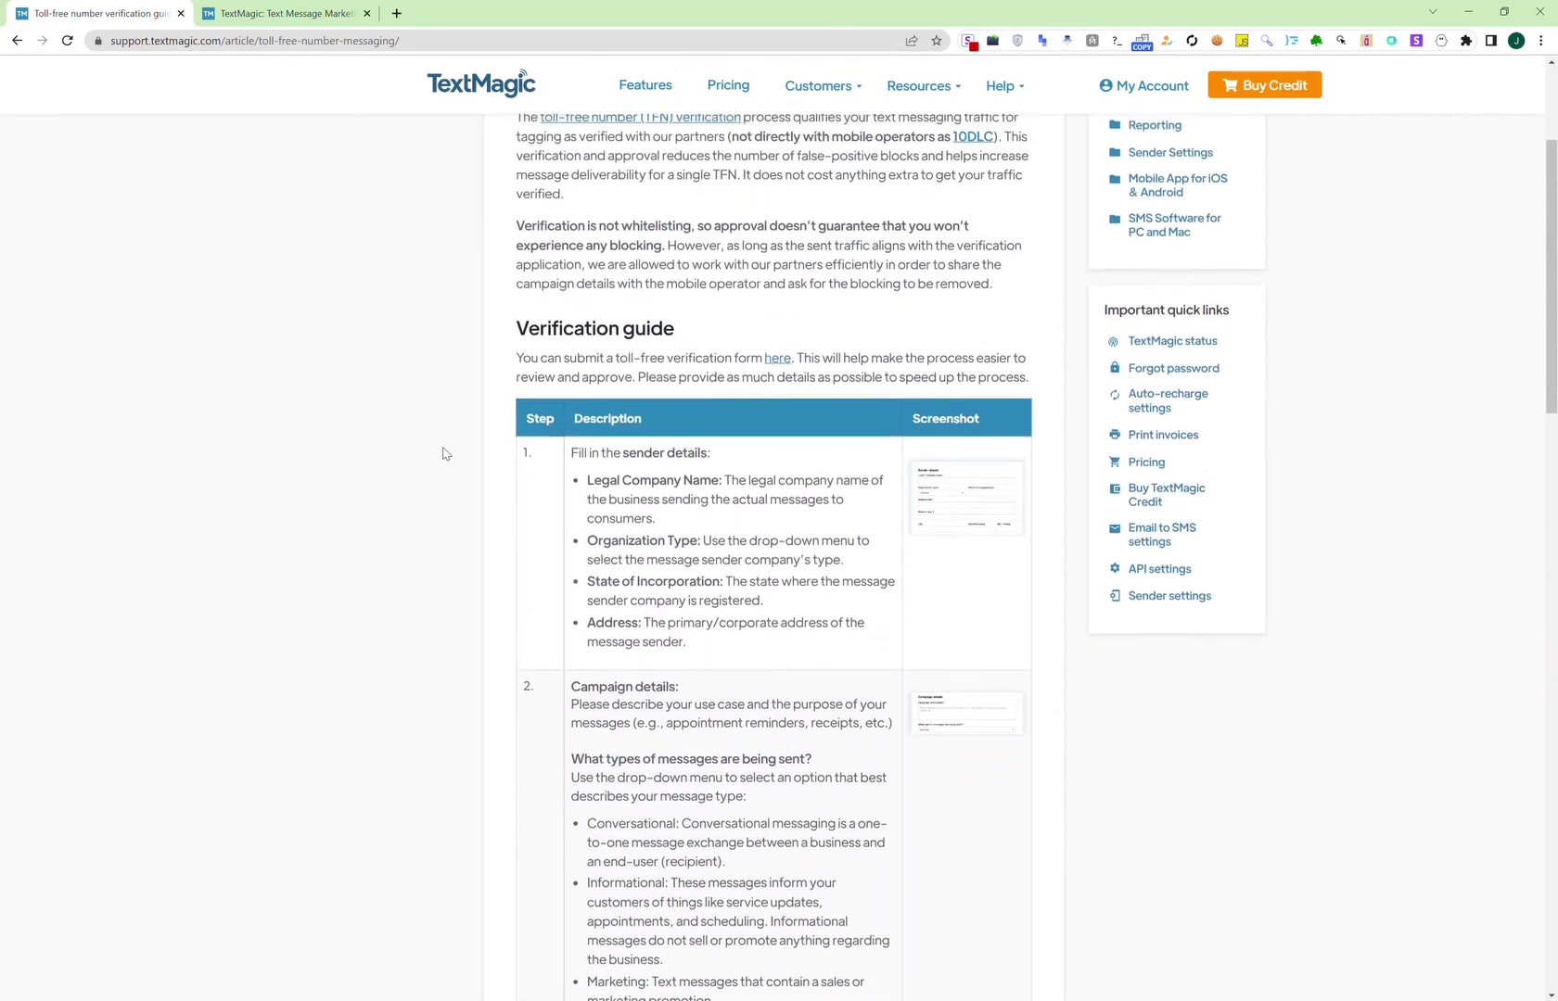
pyautogui.keyDown('ctrl'); pyautogui.scroll(-3, 443, 453); pyautogui.keyUp('ctrl')
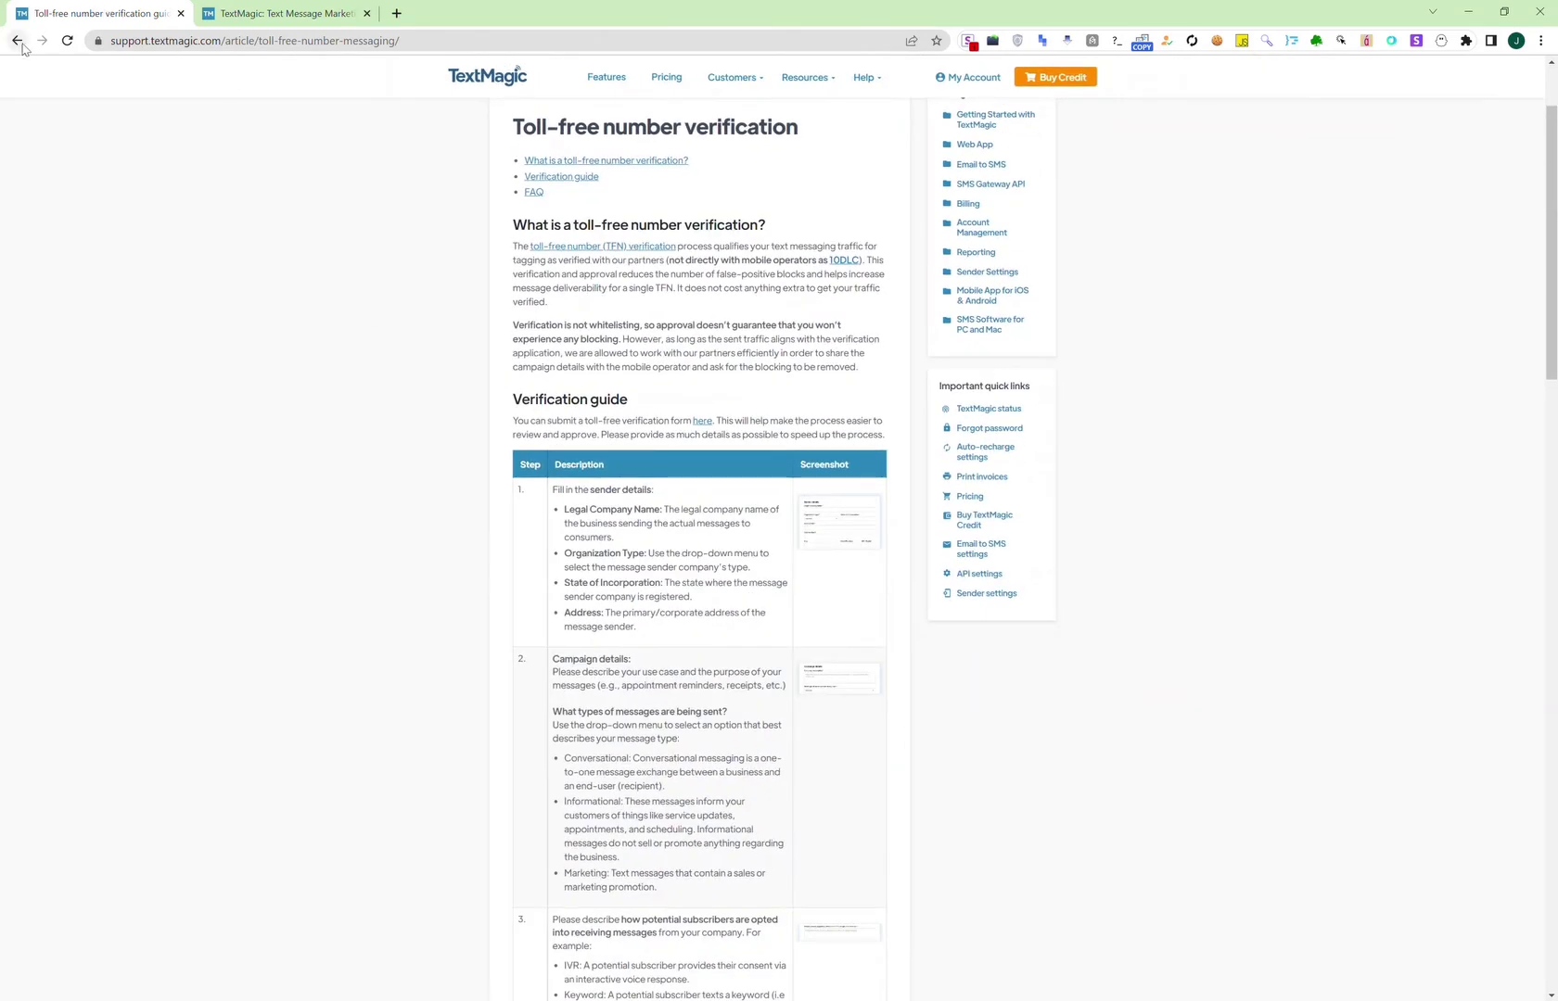
pyautogui.click(18, 41)
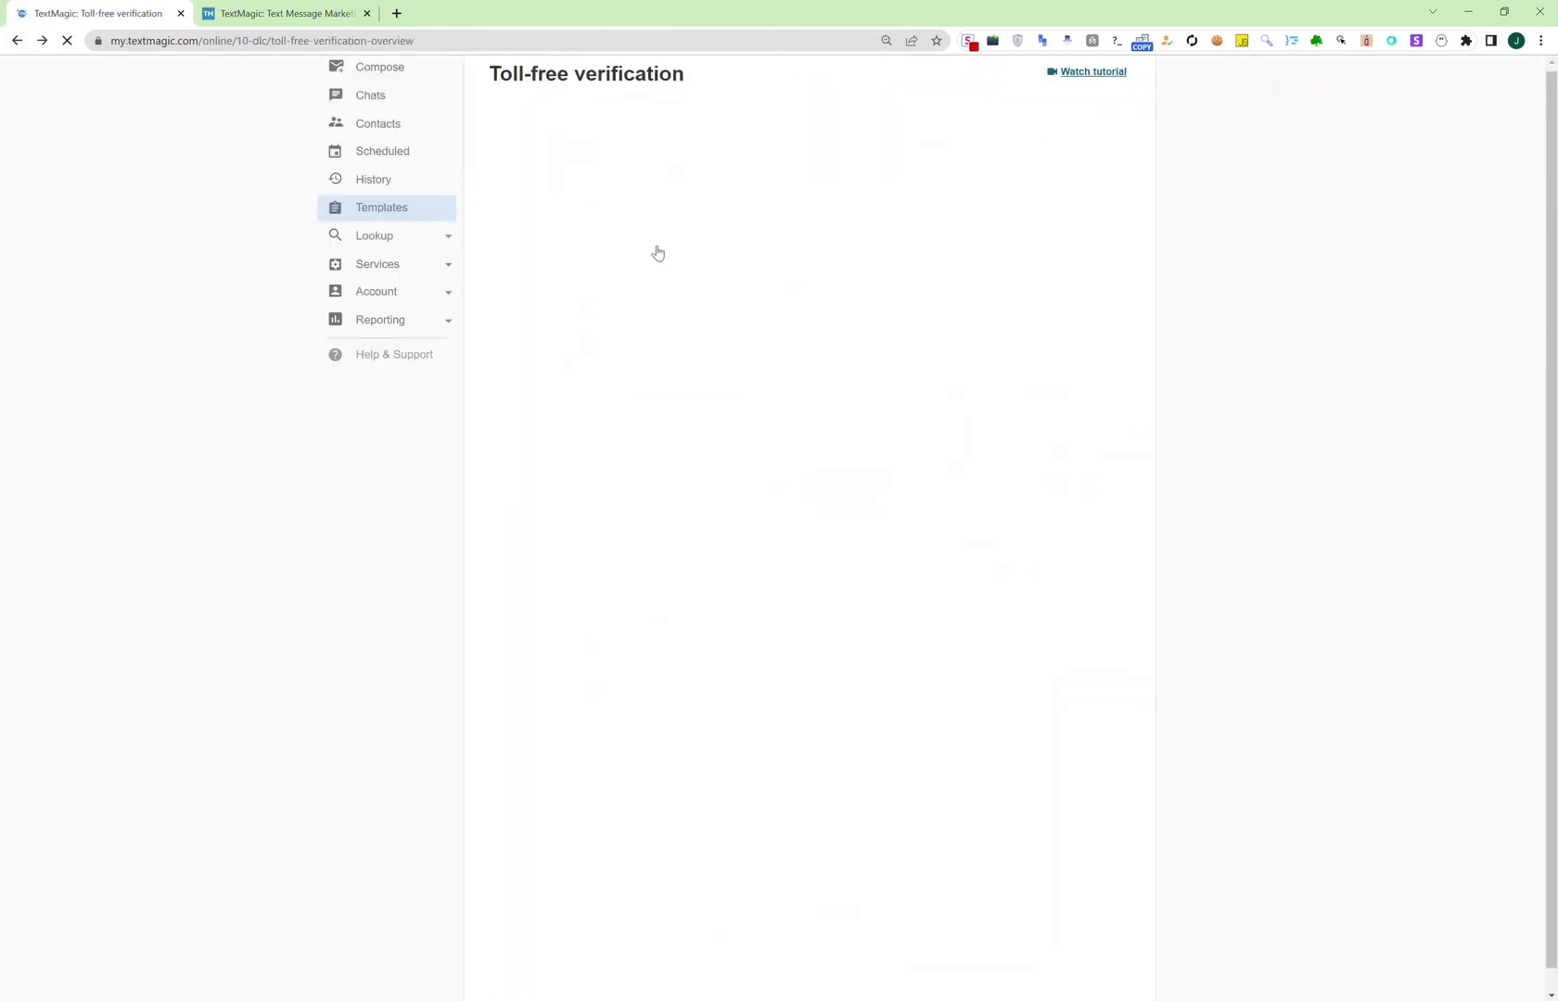